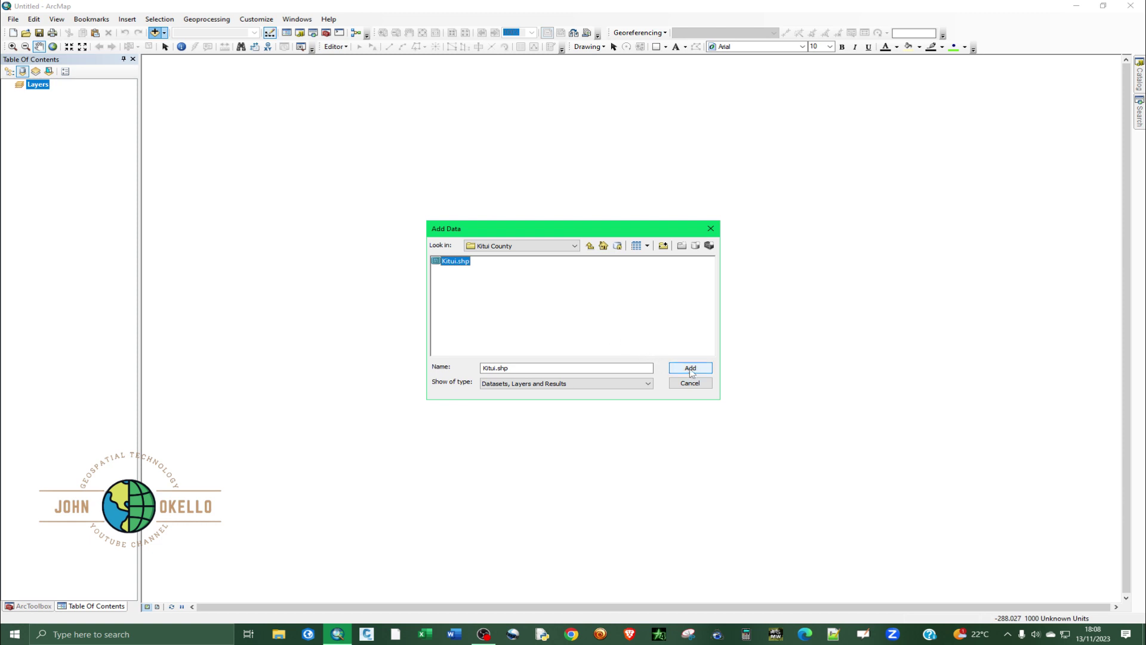
Add Kitui.shp from the Kitui County folder to the map.
left_click(691, 368)
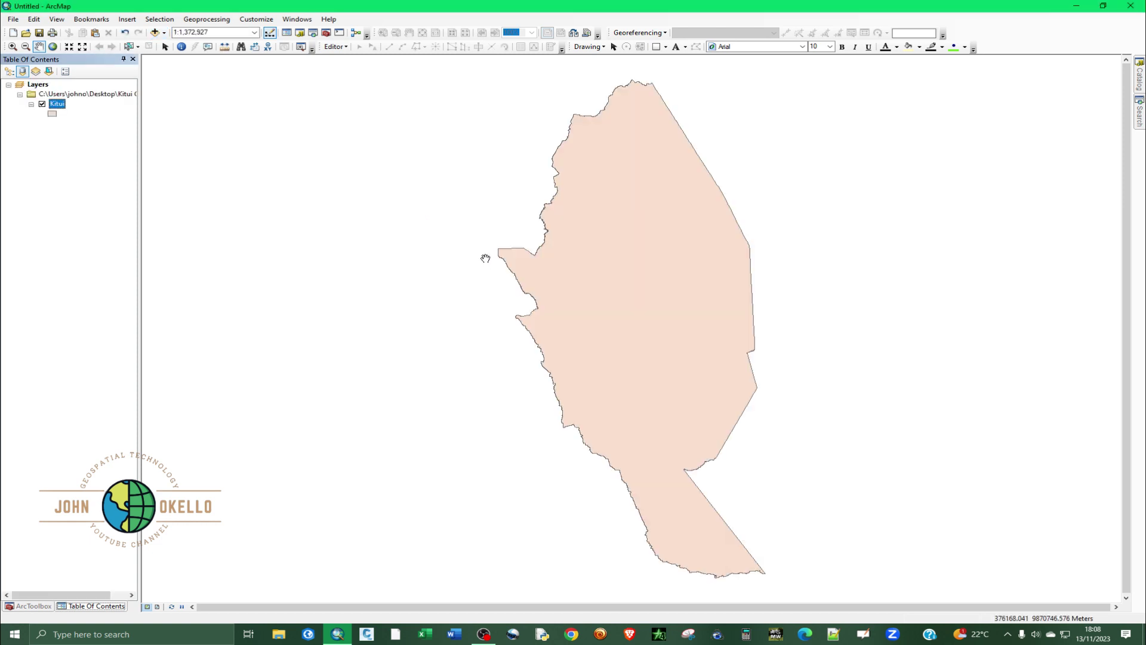
Style the Kitui polygon as Hollow with a blue outline of width 4.
left_click(53, 114)
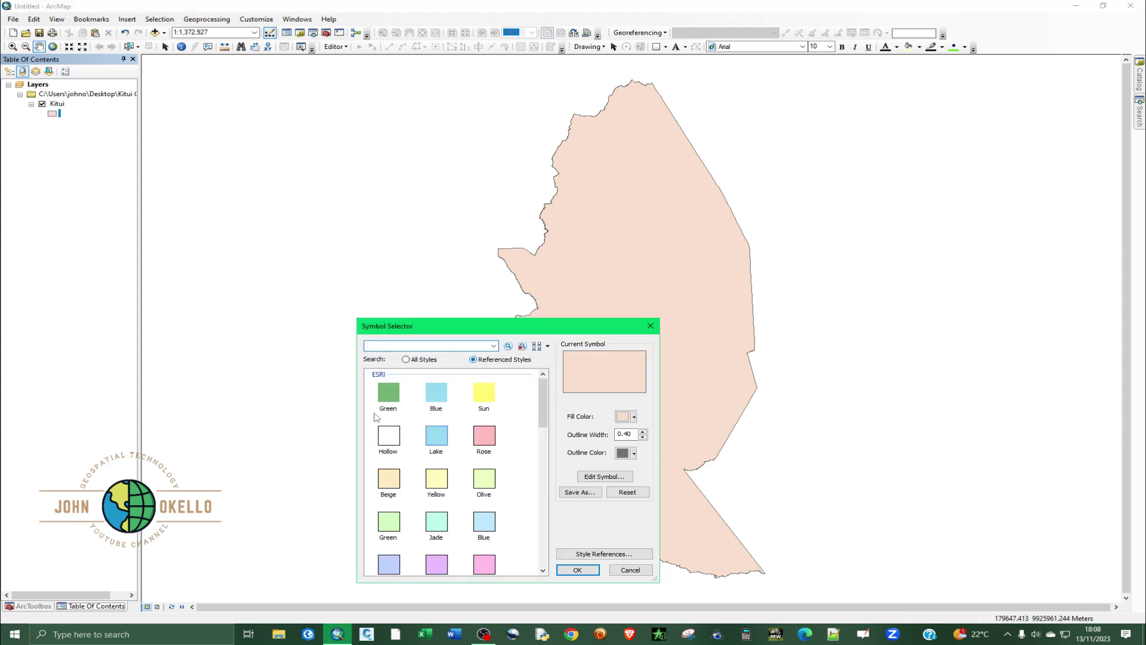
left_click(389, 440)
double_click(627, 434)
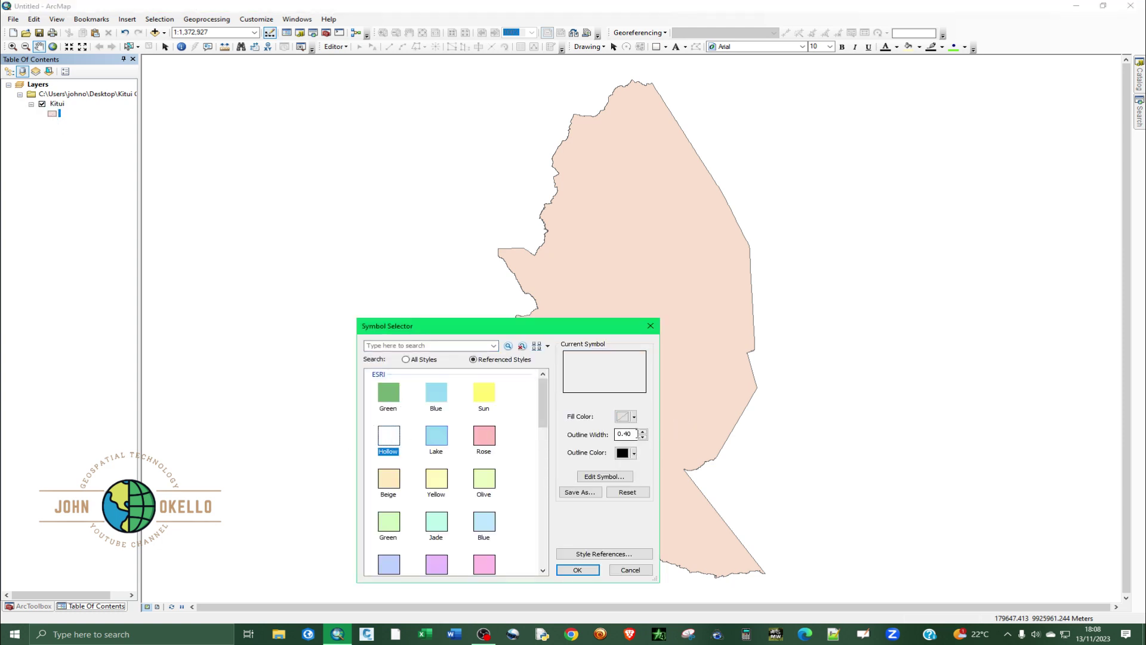
type("1")
left_click(643, 432)
left_click(643, 432)
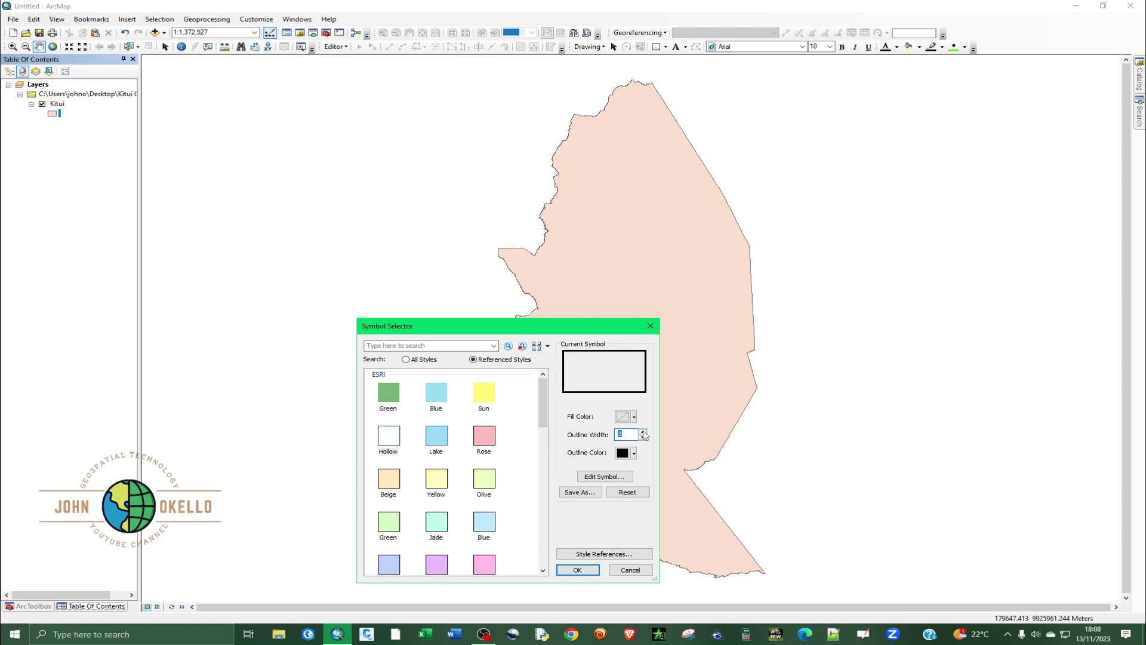
left_click(642, 433)
left_click(624, 454)
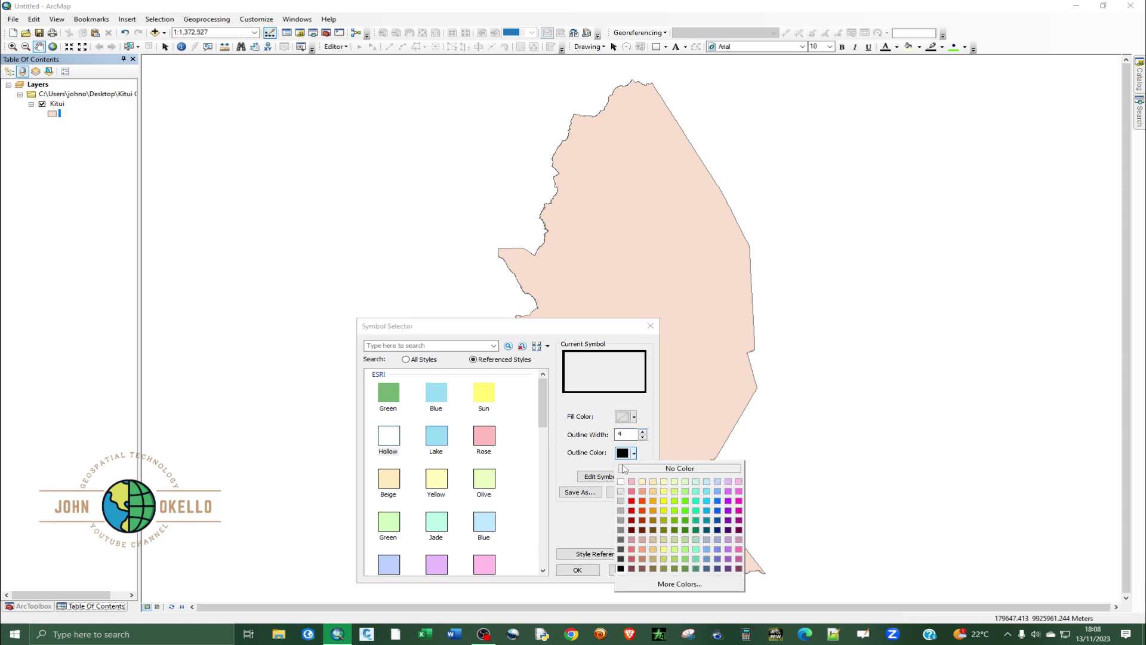
left_click(719, 506)
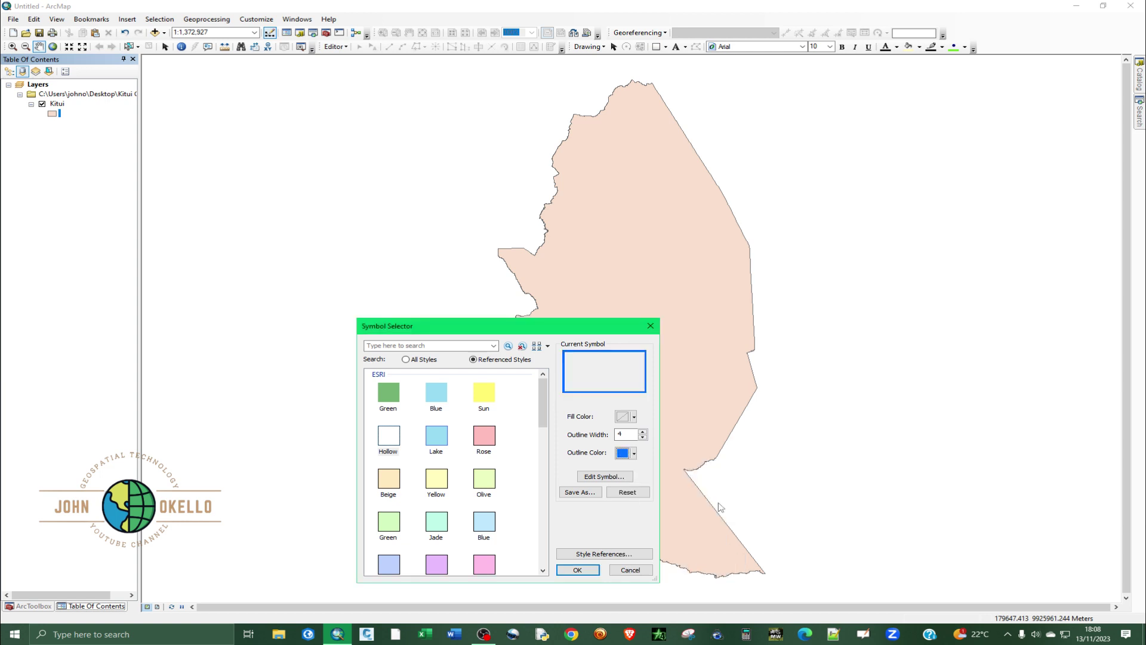
left_click(578, 570)
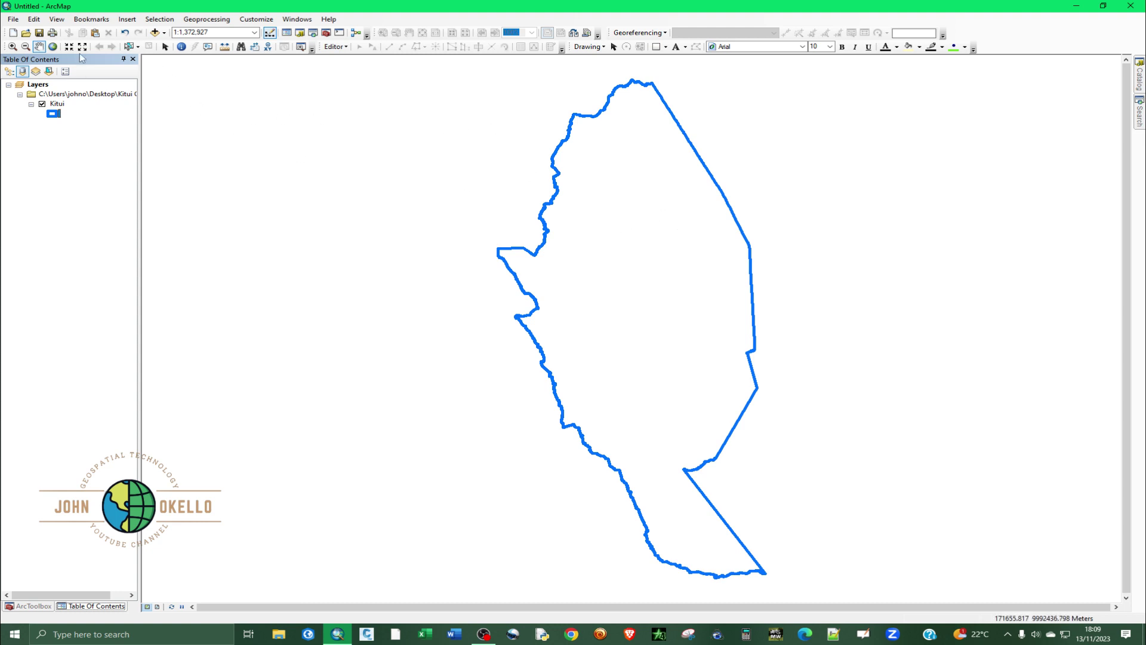
Add the Imagery with Labels basemap and close the coordinate system warning.
left_click(165, 34)
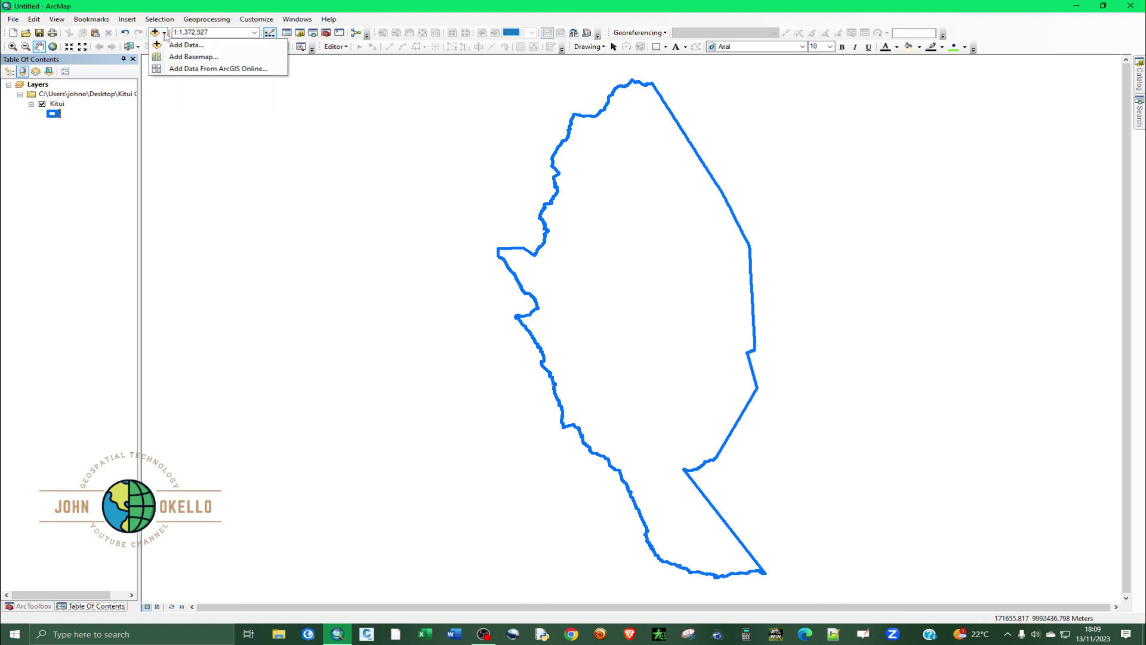
left_click(176, 58)
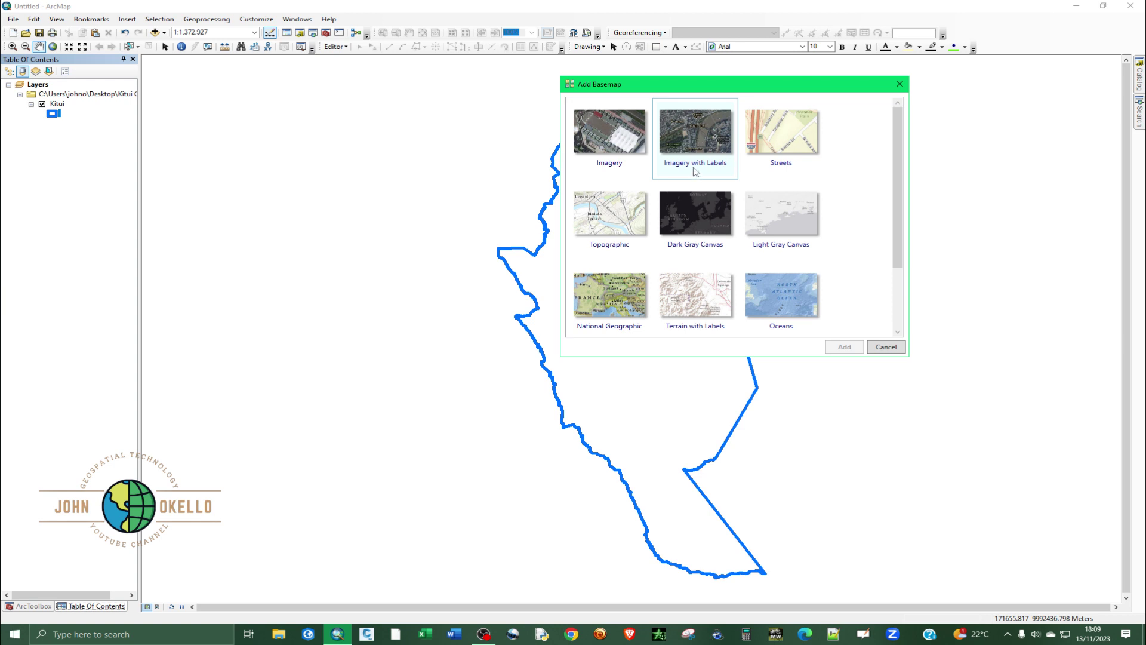
left_click(696, 148)
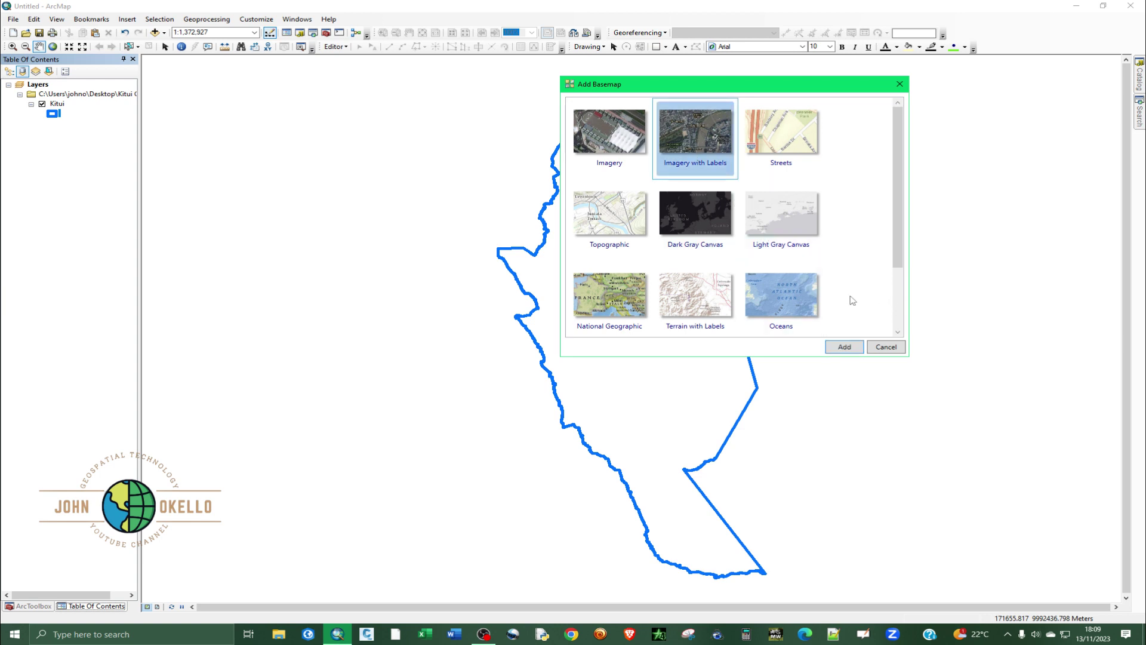
left_click(844, 349)
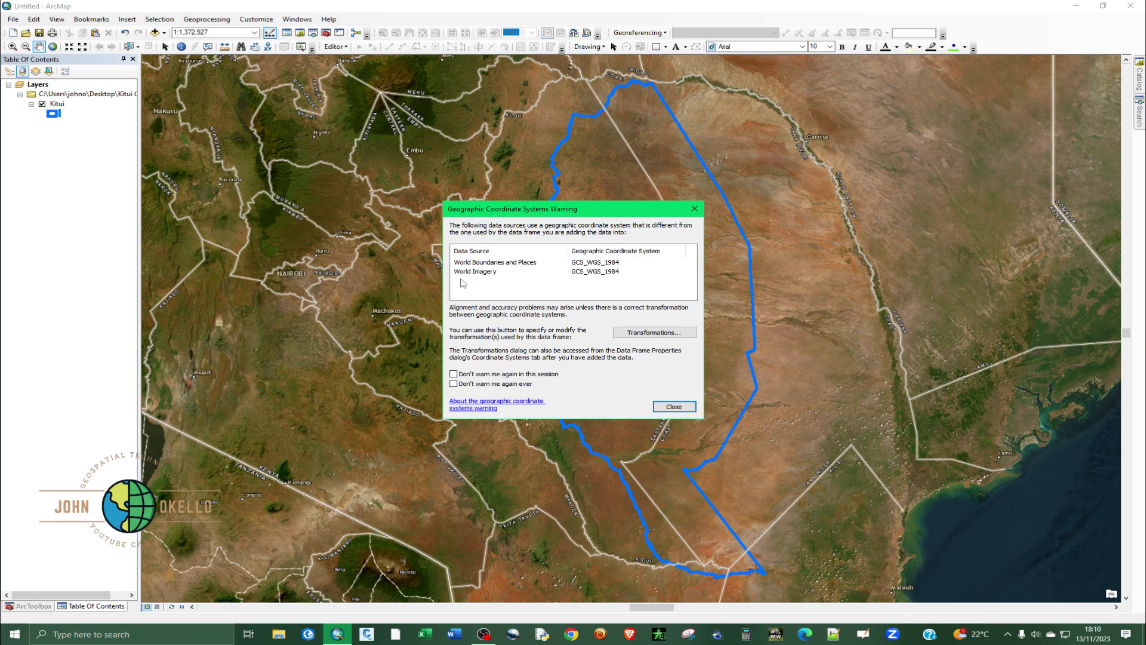
left_click(673, 407)
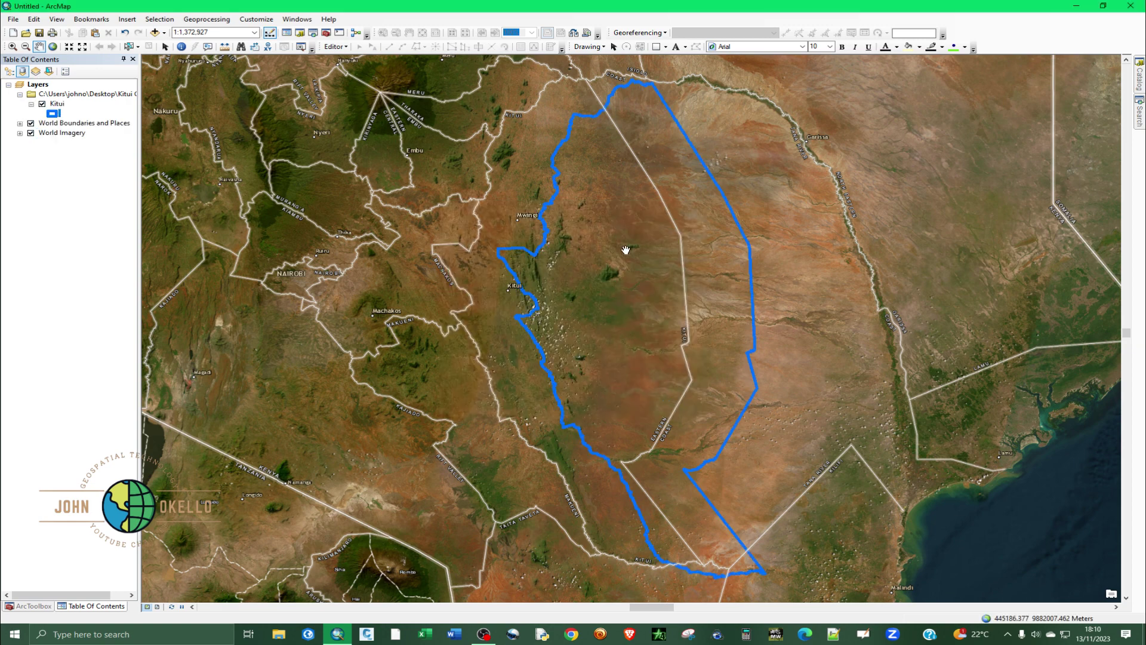
left_click(57, 105)
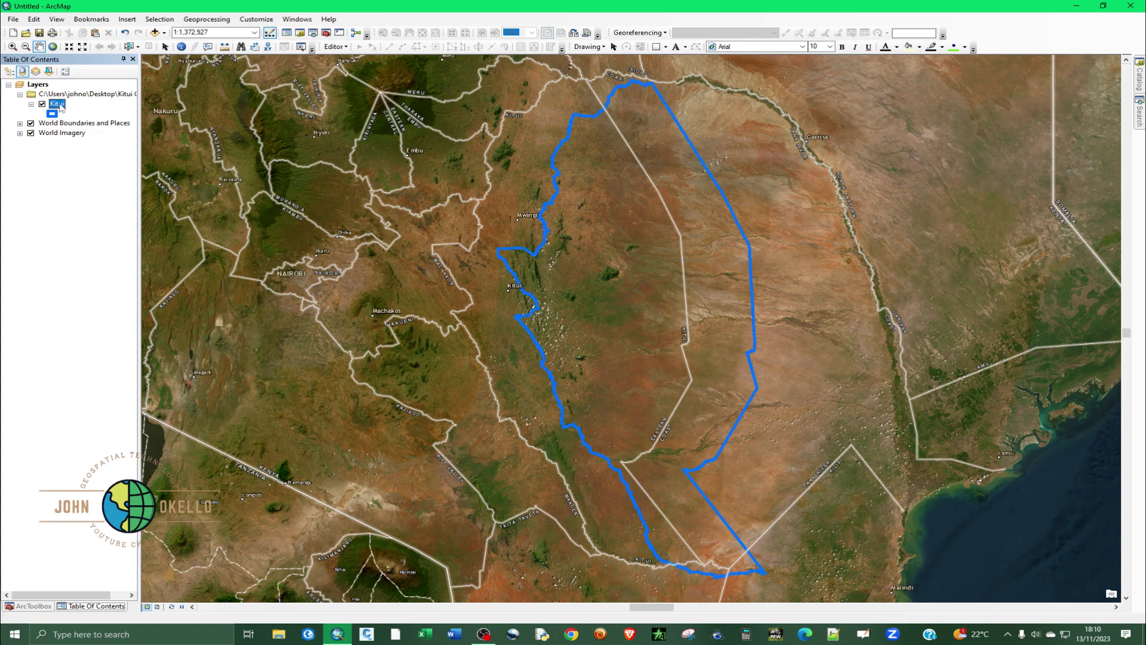
right_click(57, 105)
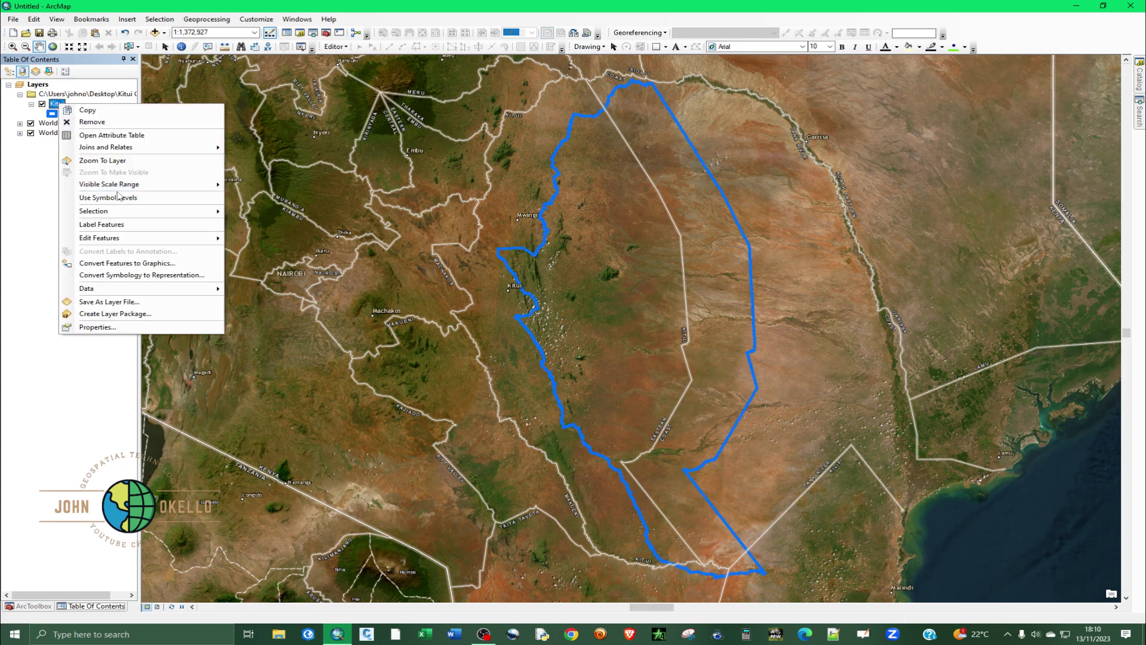
left_click(110, 136)
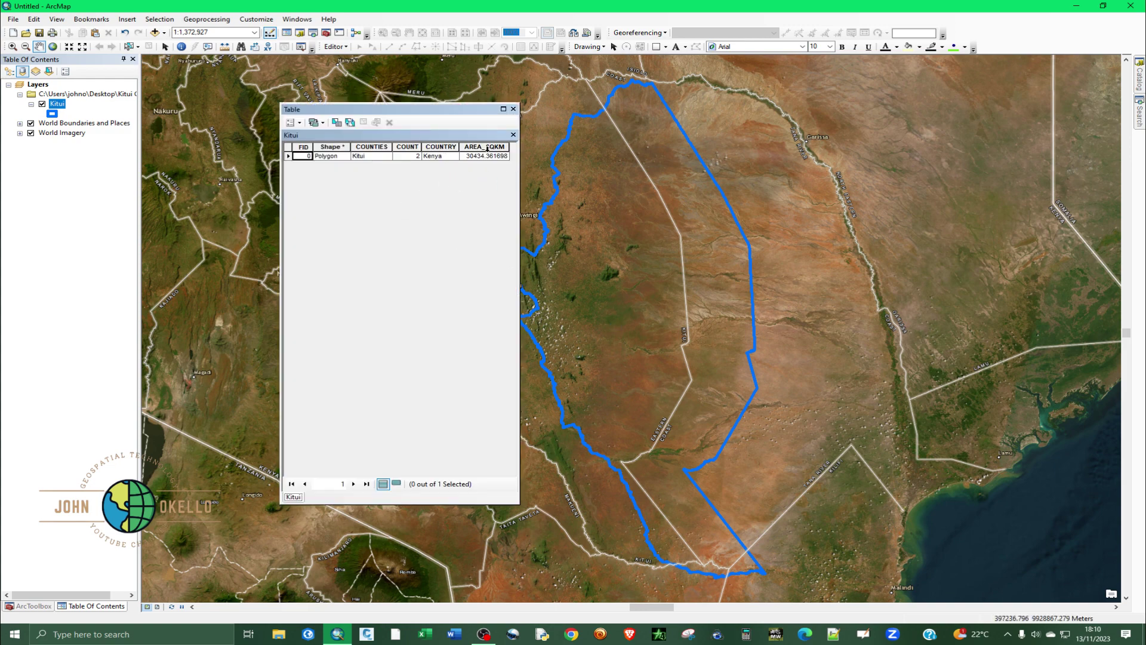
mouse_move(520, 214)
left_mouse_down()
mouse_move(813, 214)
mouse_move(530, 212)
mouse_move(525, 195)
left_mouse_up()
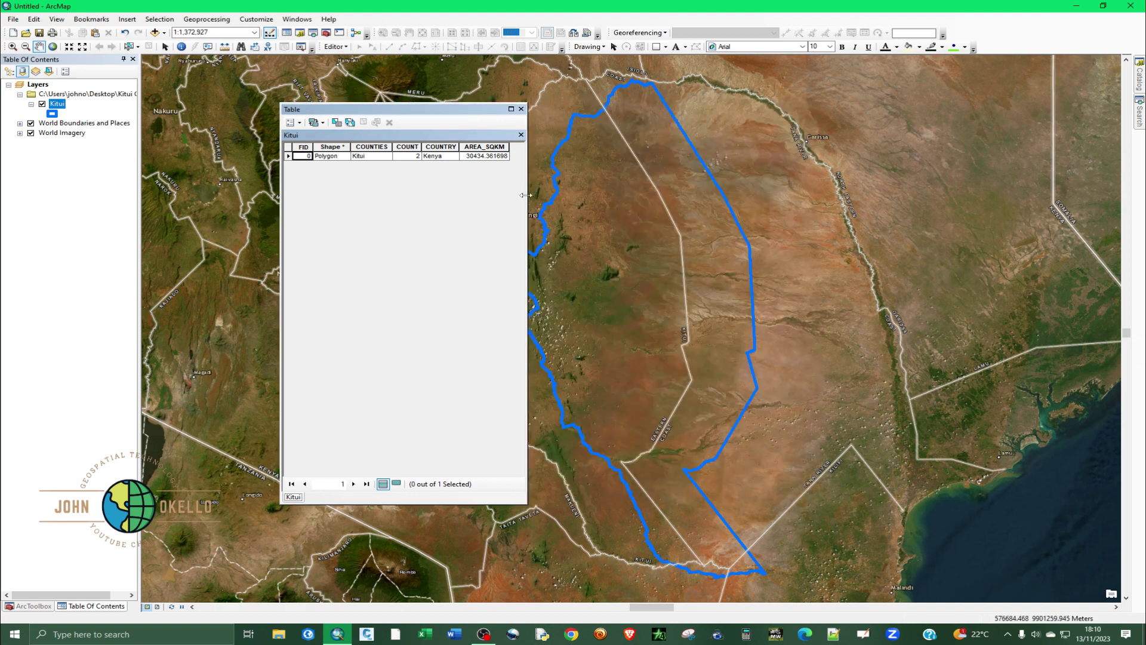
left_click(521, 109)
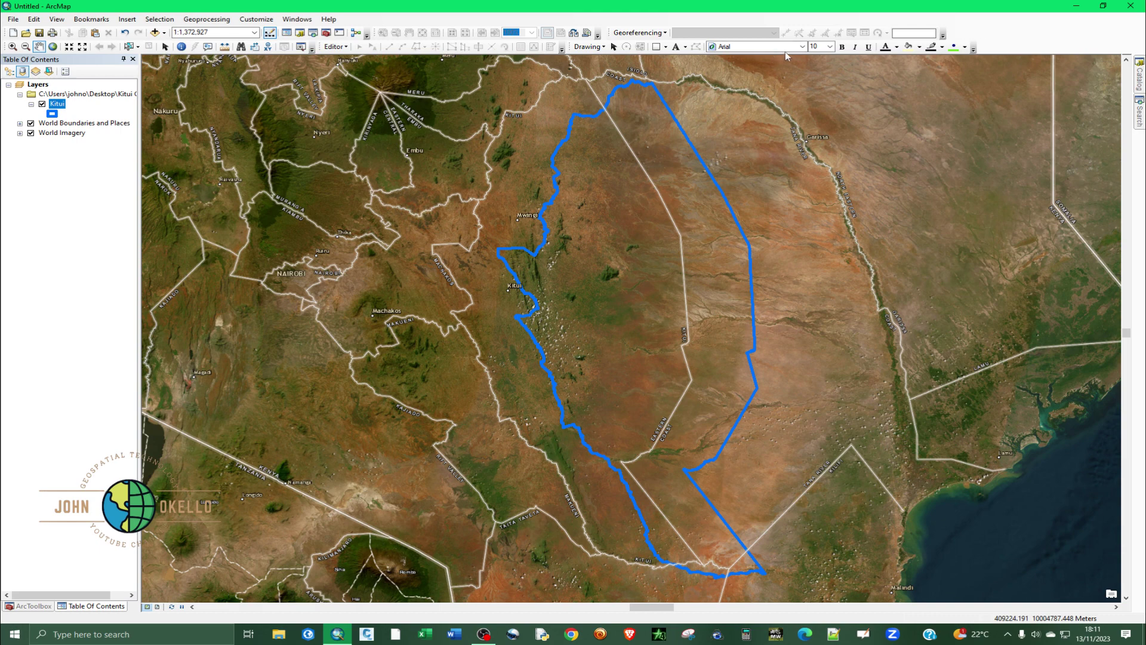
Turn on the Spatial Adjustment toolbar via Customize > Toolbars.
right_click(1005, 37)
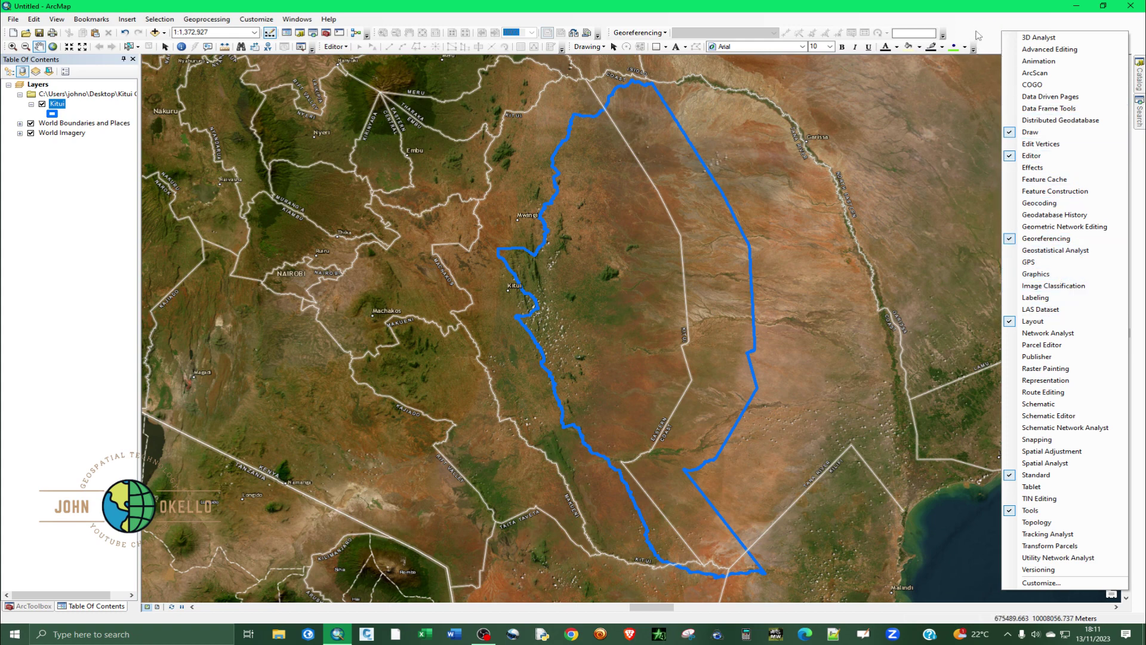
left_click(978, 31)
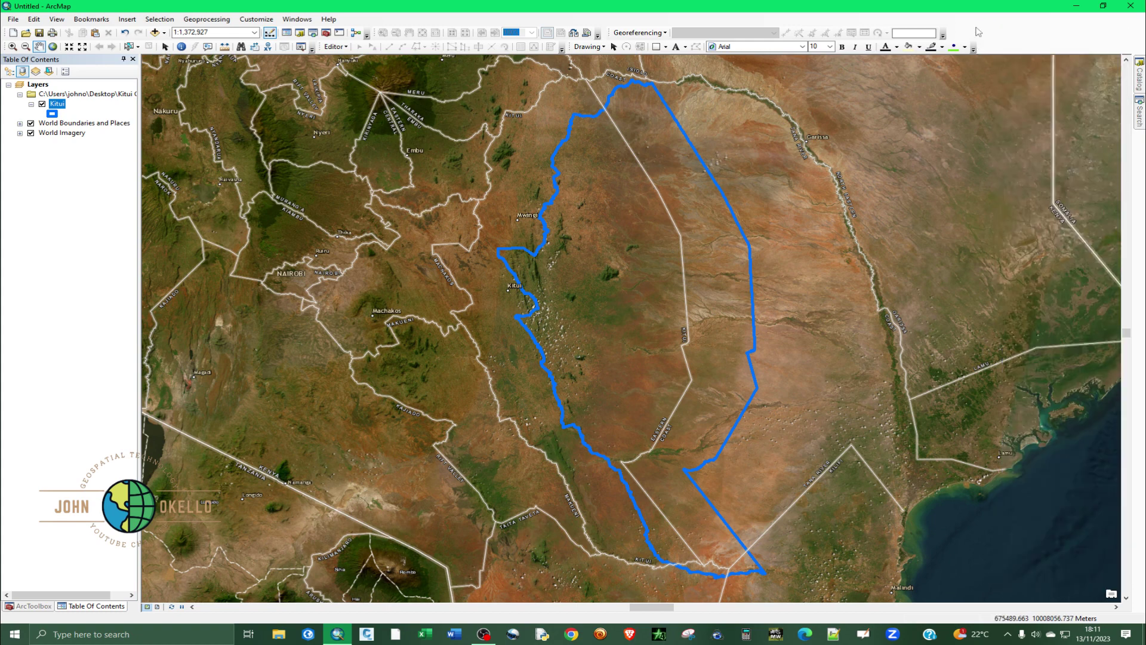
left_click(255, 19)
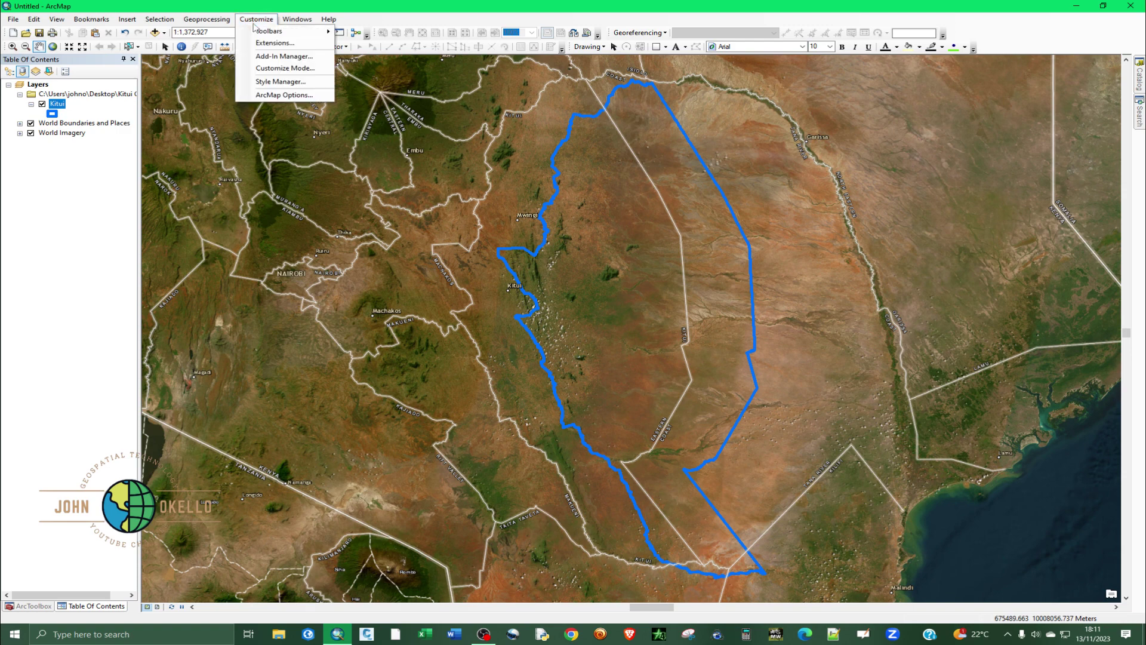
mouse_move(265, 30)
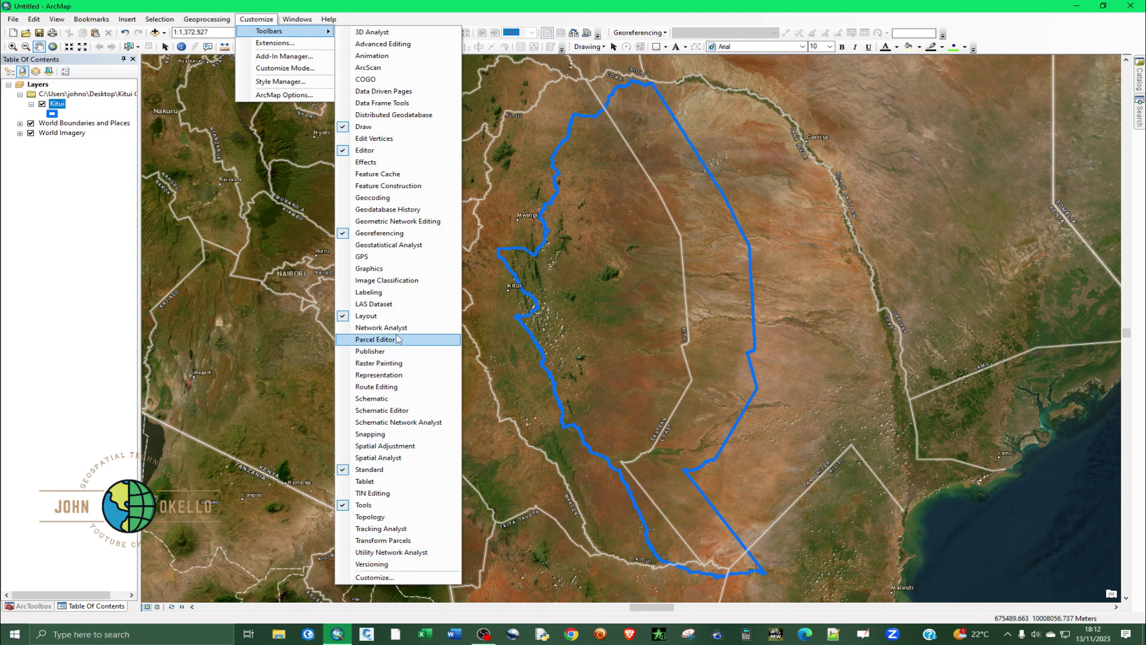
left_click(380, 446)
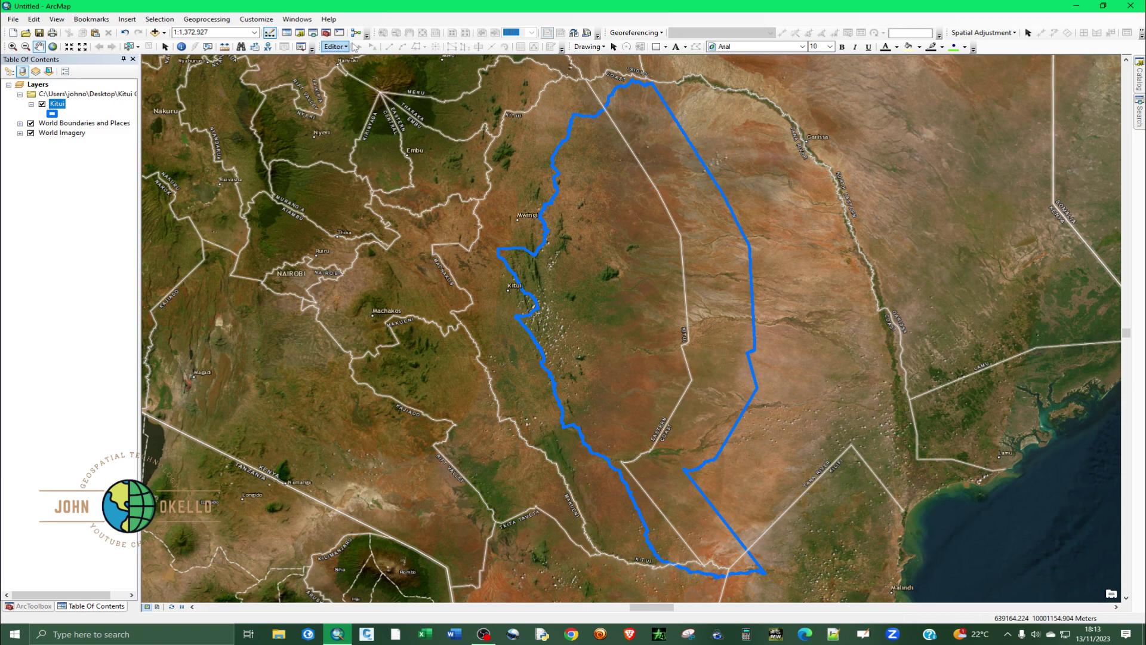
left_click(257, 19)
Dismiss the leftover menus and choose Start Editing from the Editor menu.
mouse_move(289, 31)
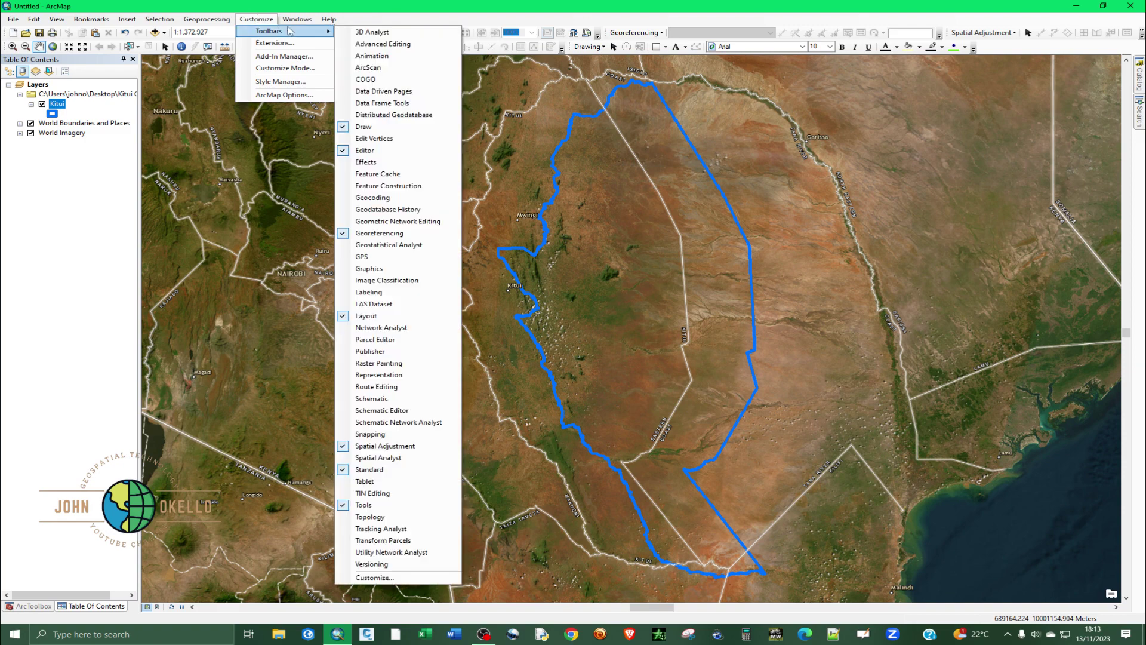
left_click(805, 8)
right_click(795, 11)
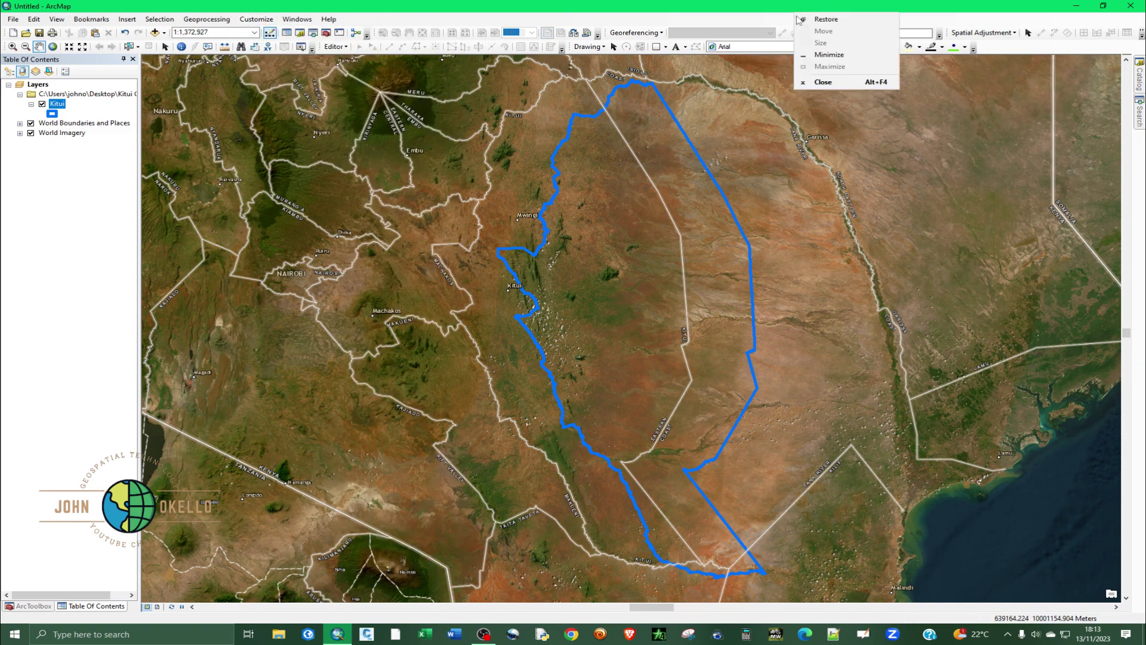
left_click(773, 27)
right_click(773, 27)
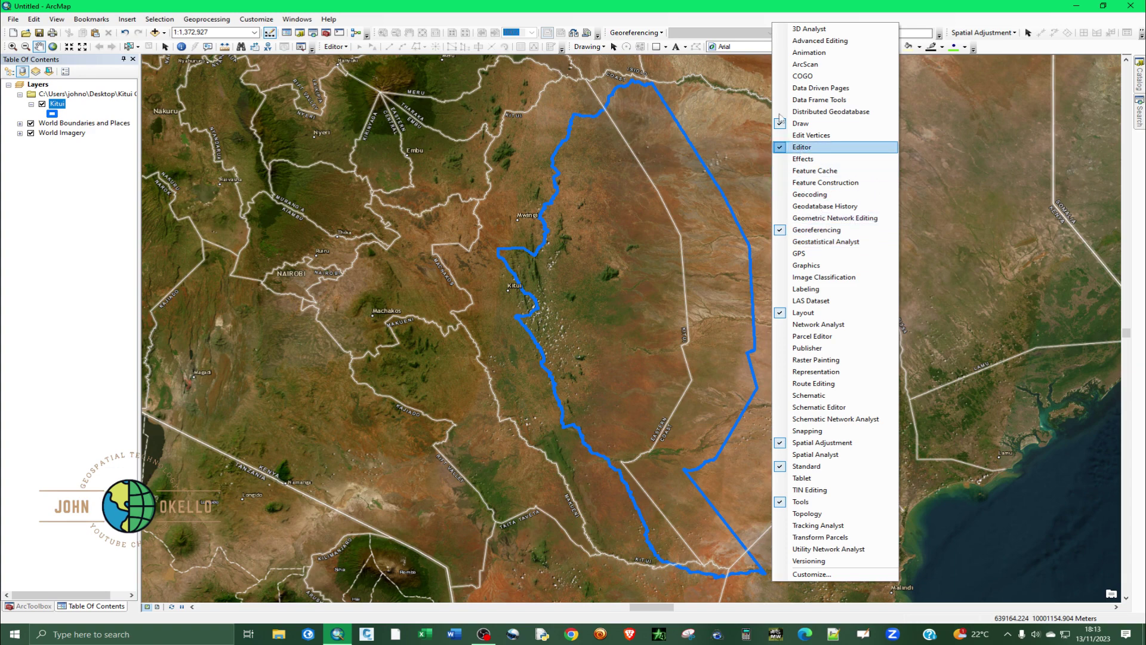
left_click(721, 23)
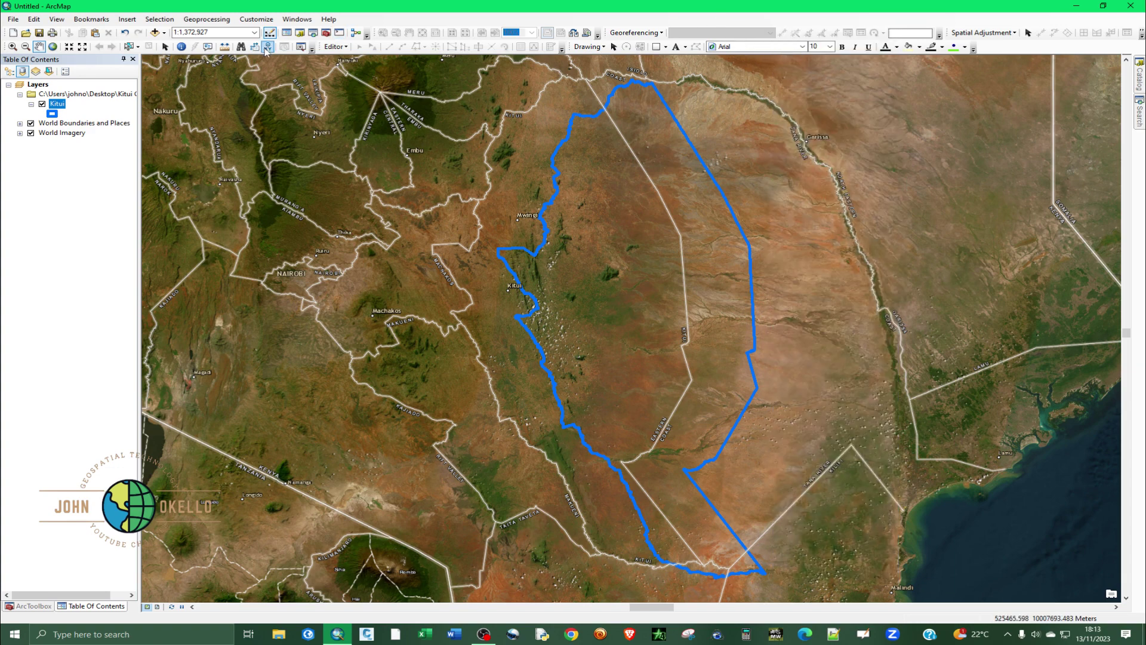
left_click(342, 48)
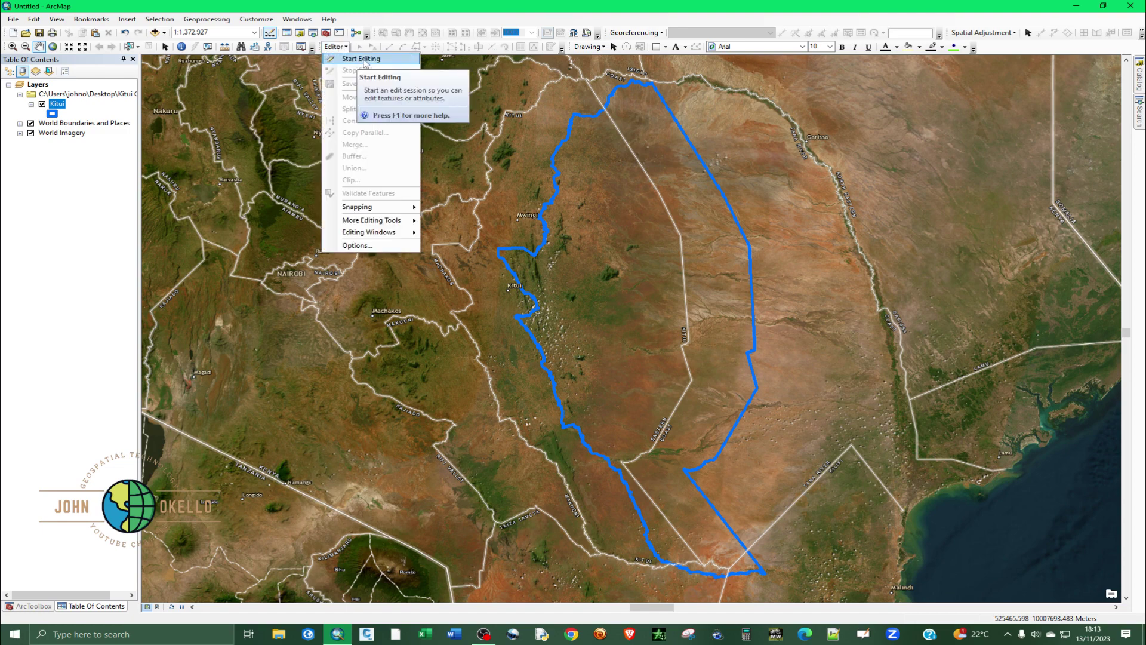
left_click(366, 60)
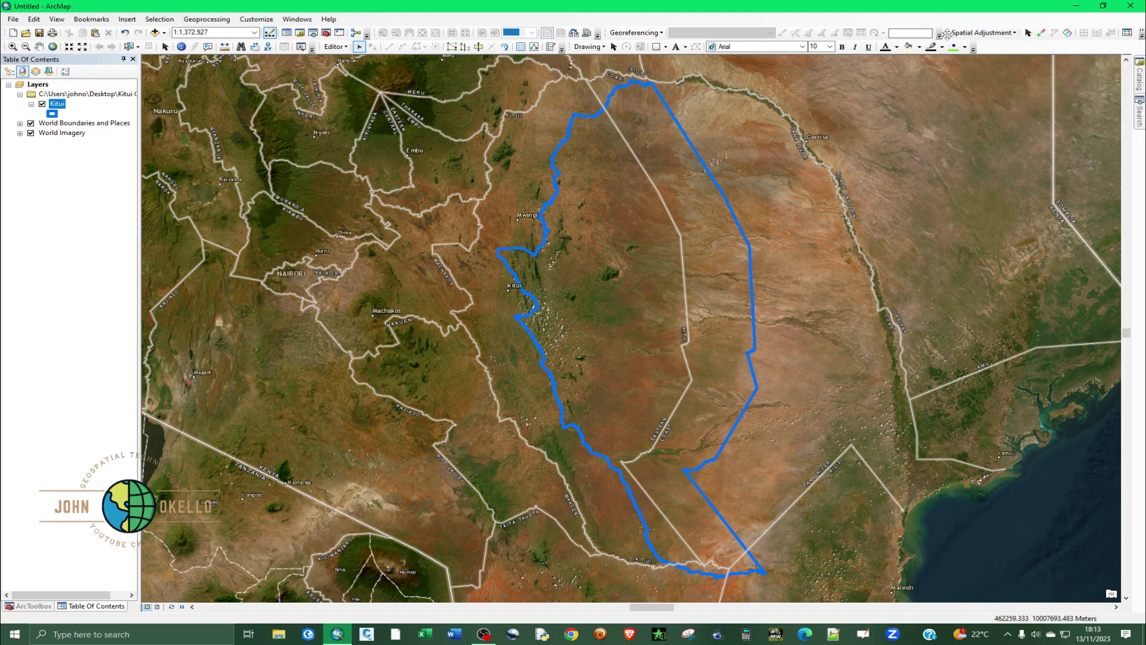
Float the Spatial Adjustment toolbar and open its Spatial Adjustment menu.
left_click_drag(946, 33, 896, 74)
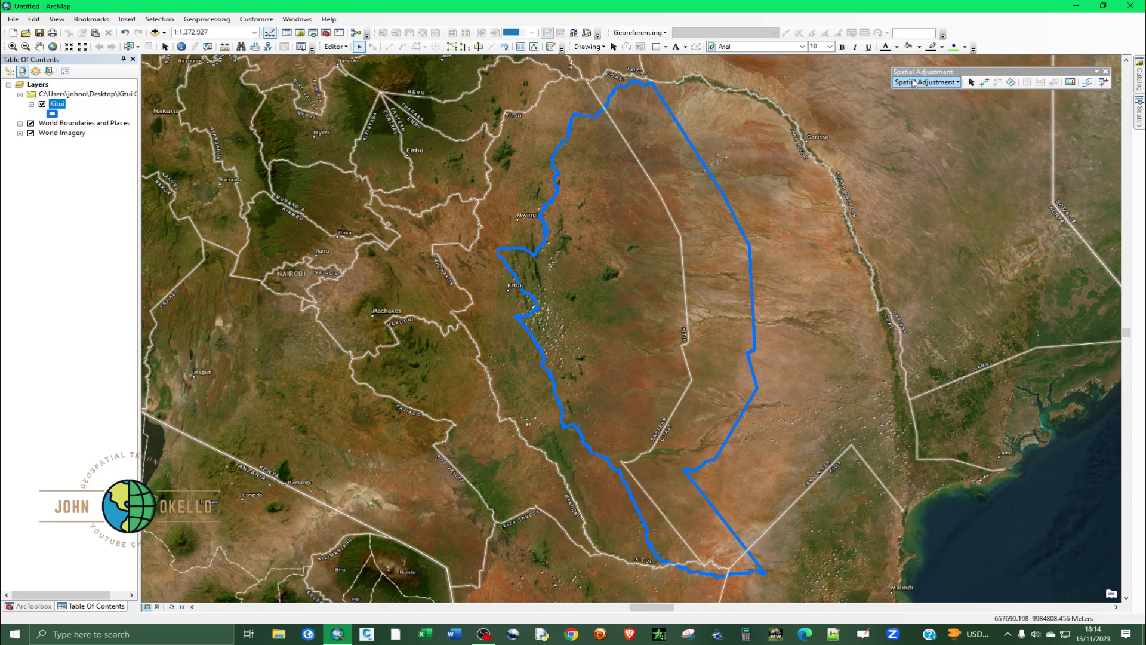
left_click(948, 85)
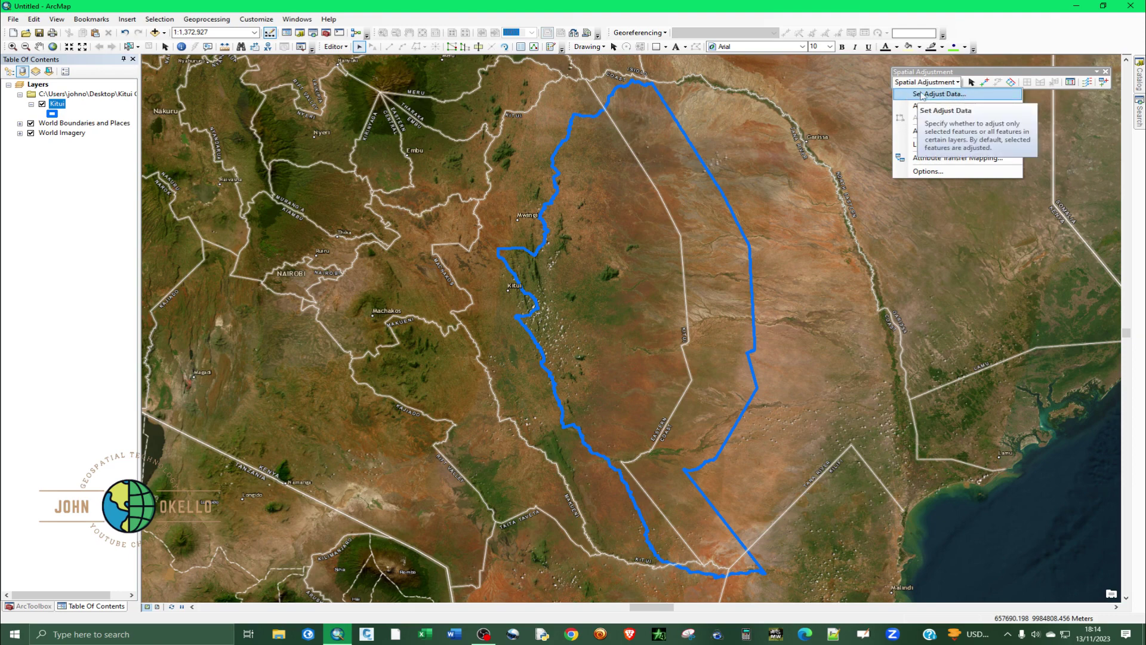
Set Adjust Data to 'All features in these layers' with Kitui checked.
left_click(945, 94)
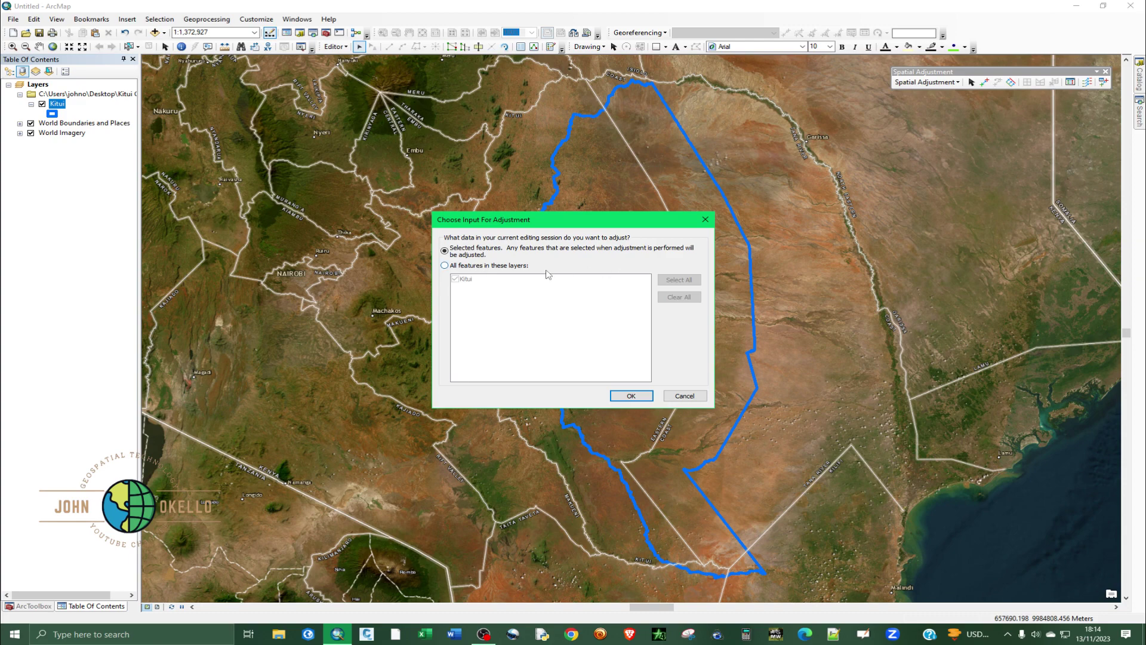
left_click(464, 267)
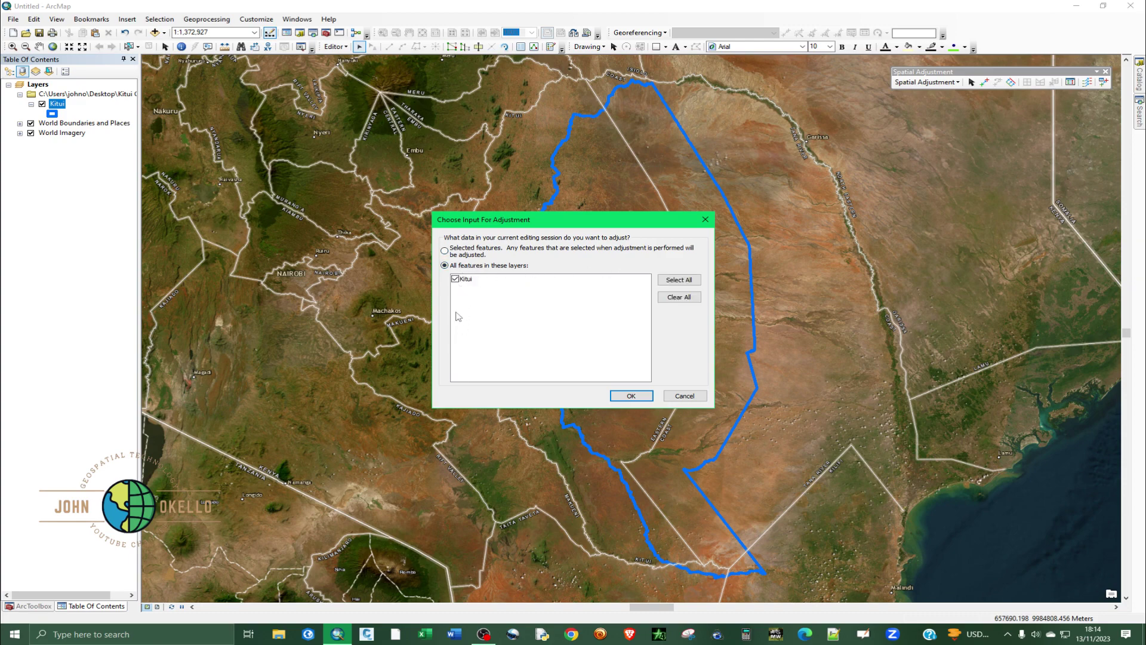
left_click(468, 281)
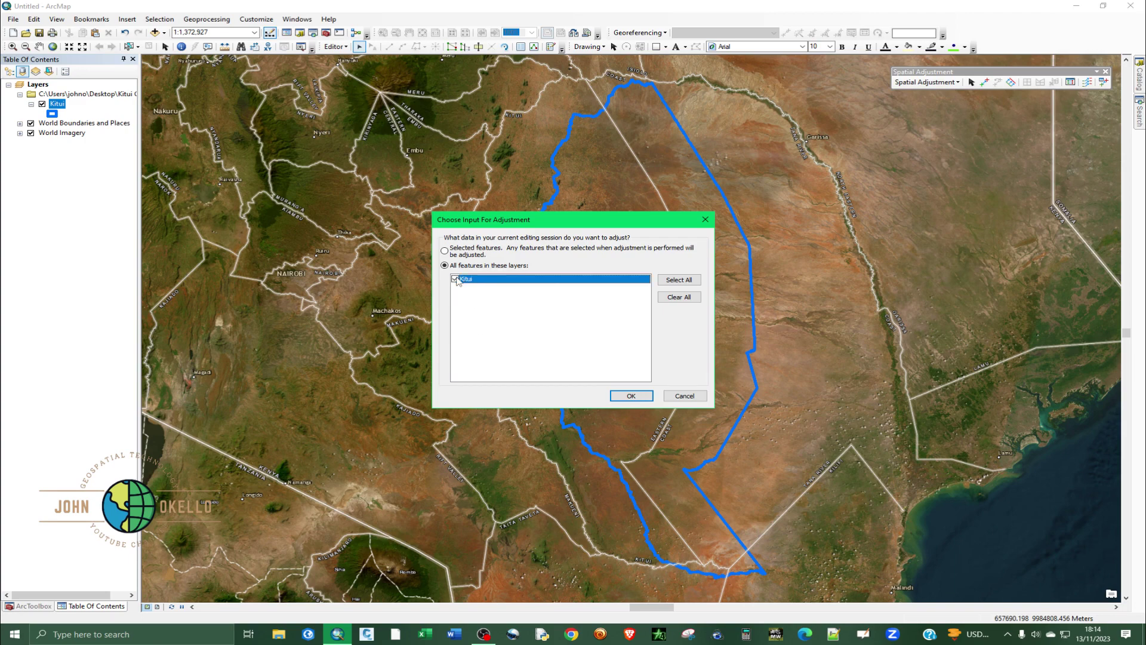
left_click(455, 279)
left_click(632, 396)
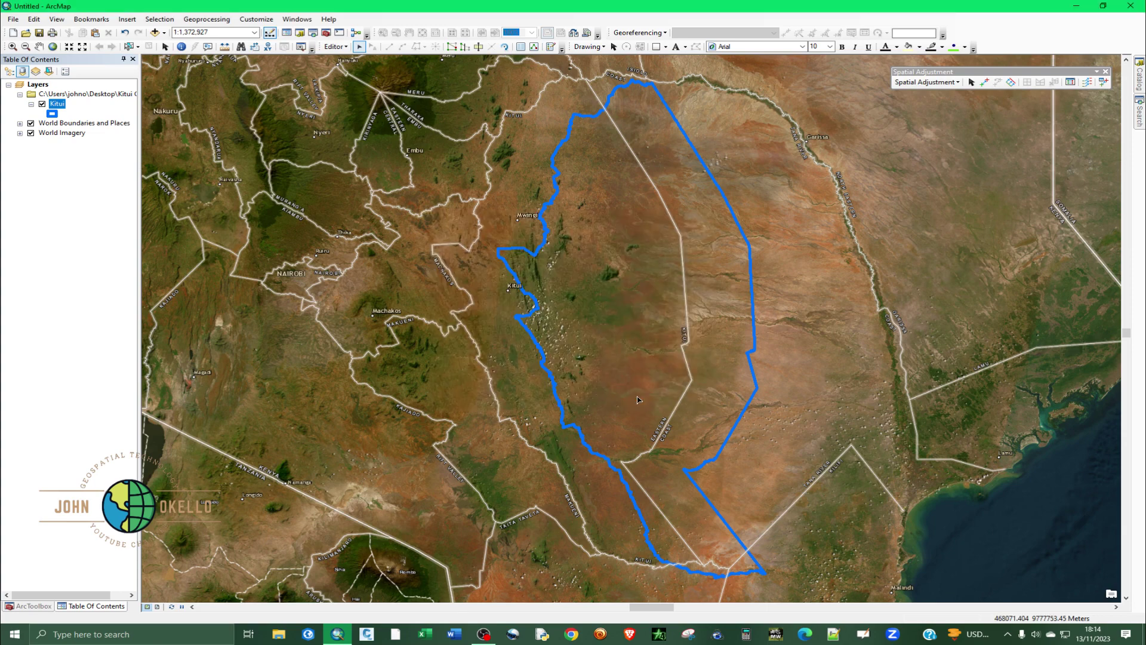
Pick Transformation – Similarity as the adjustment method and widen the Table Of Contents.
left_click(956, 82)
mouse_move(916, 107)
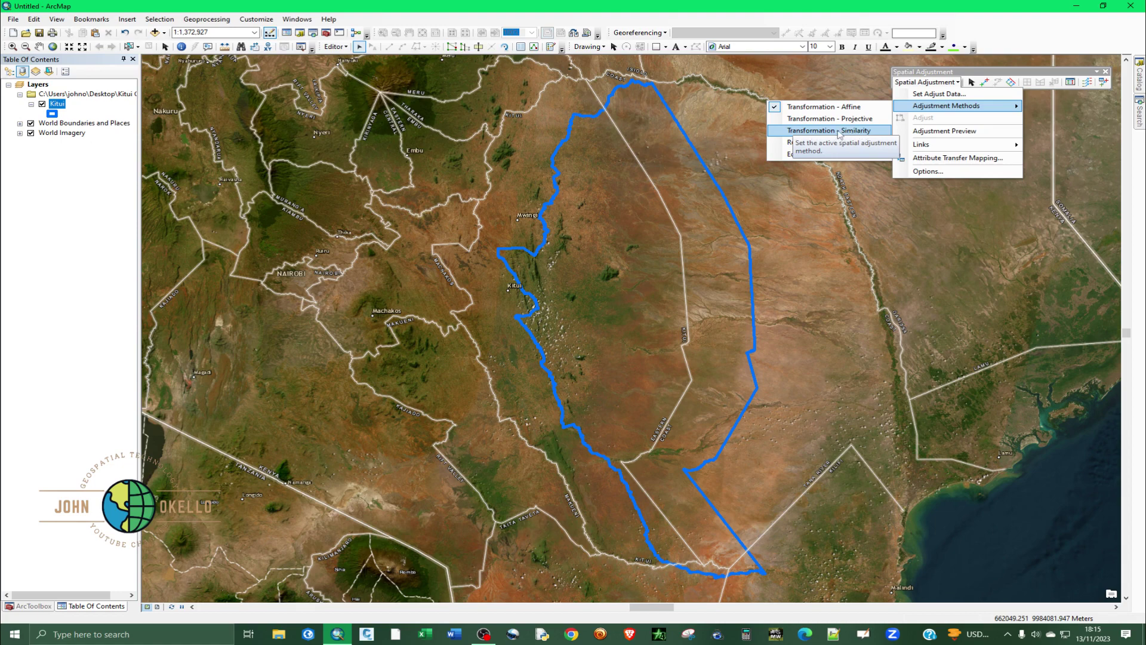
left_click(845, 134)
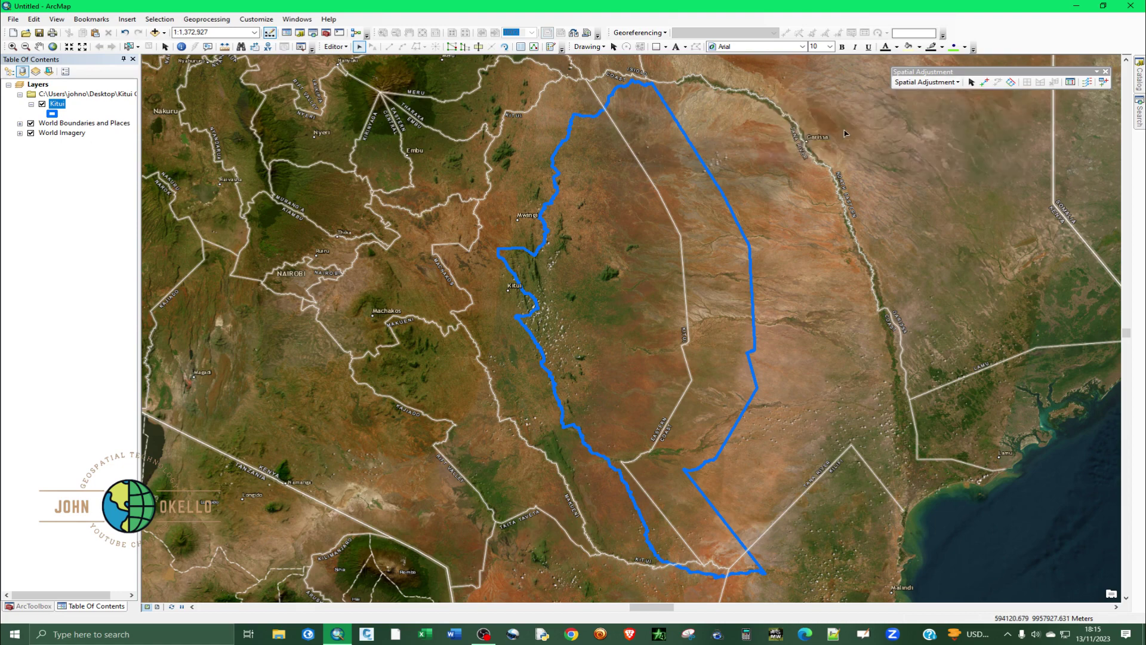
left_click(957, 82)
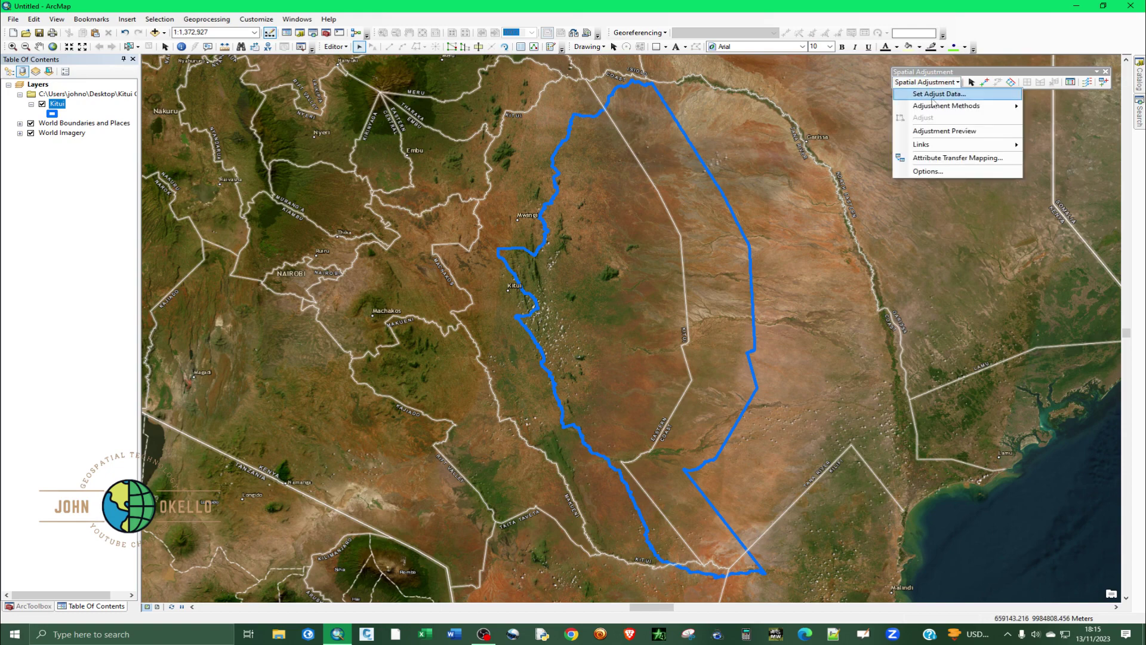
mouse_move(946, 108)
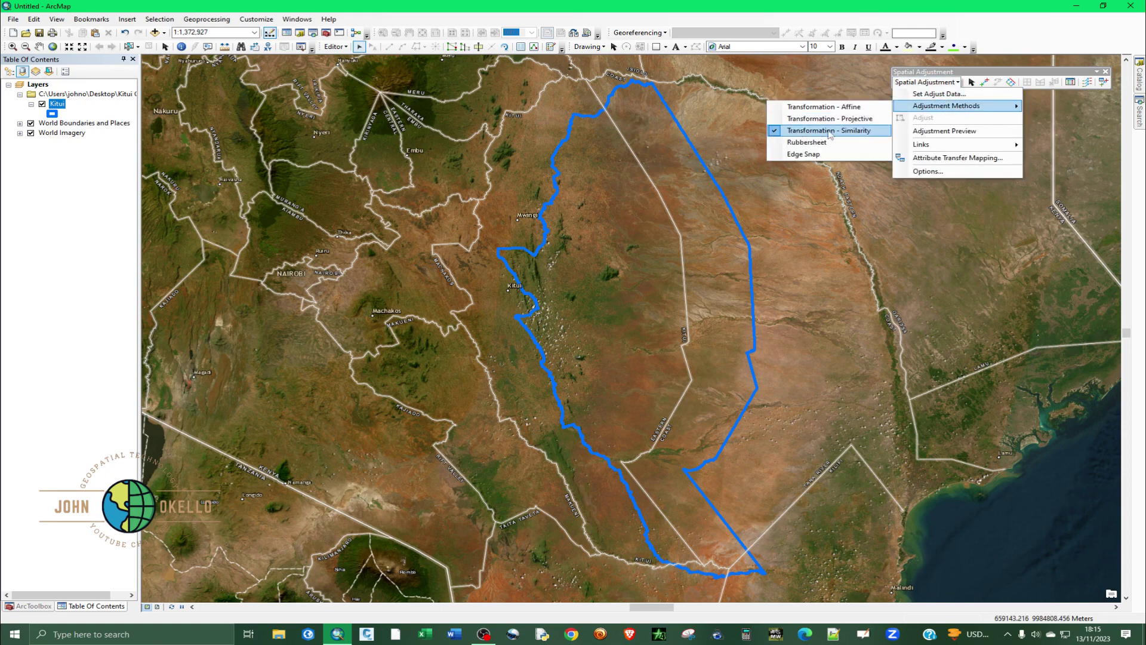
left_click(868, 131)
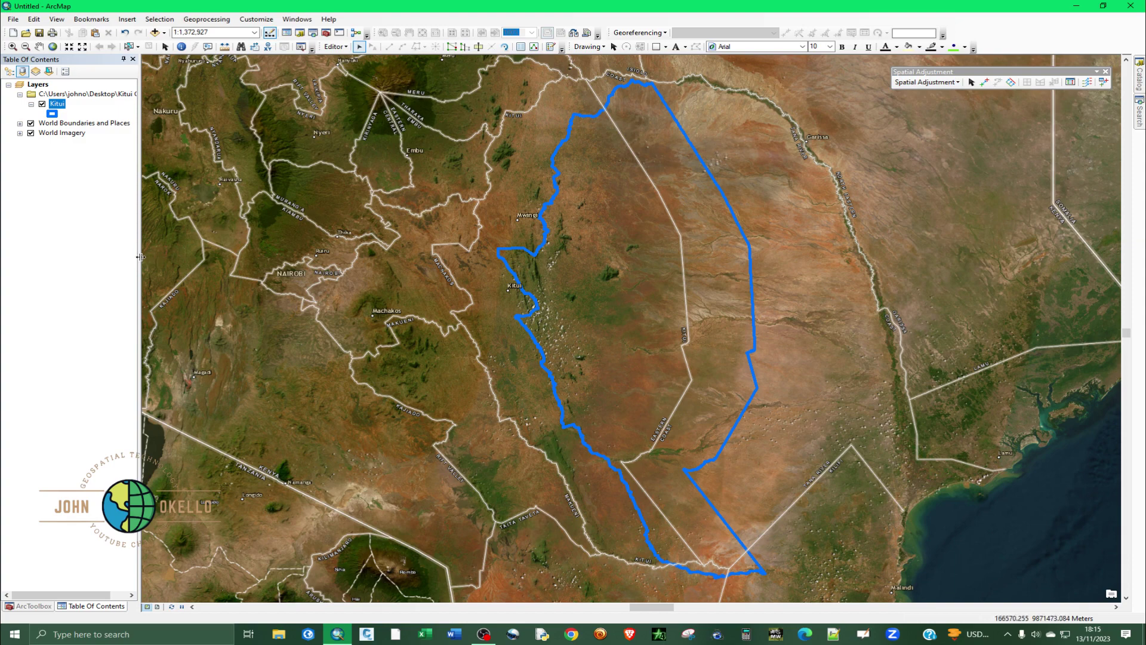
left_click_drag(140, 257, 181, 257)
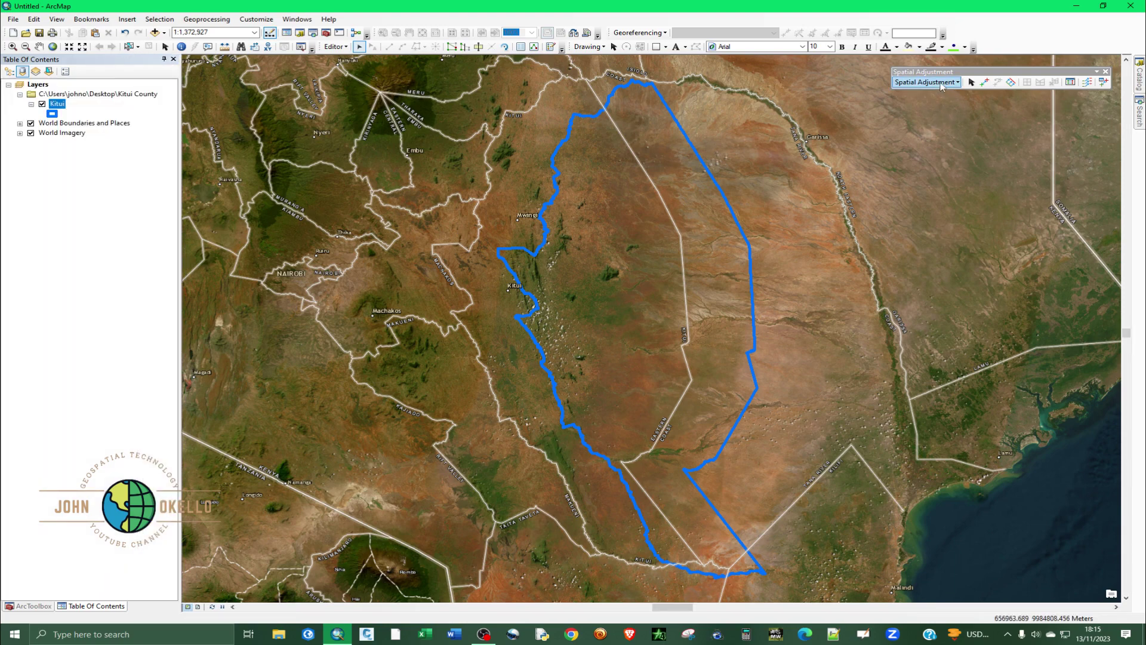
Draw displacement links from Kitui's west, east and south boundary points to the basemap boundary.
left_click(984, 82)
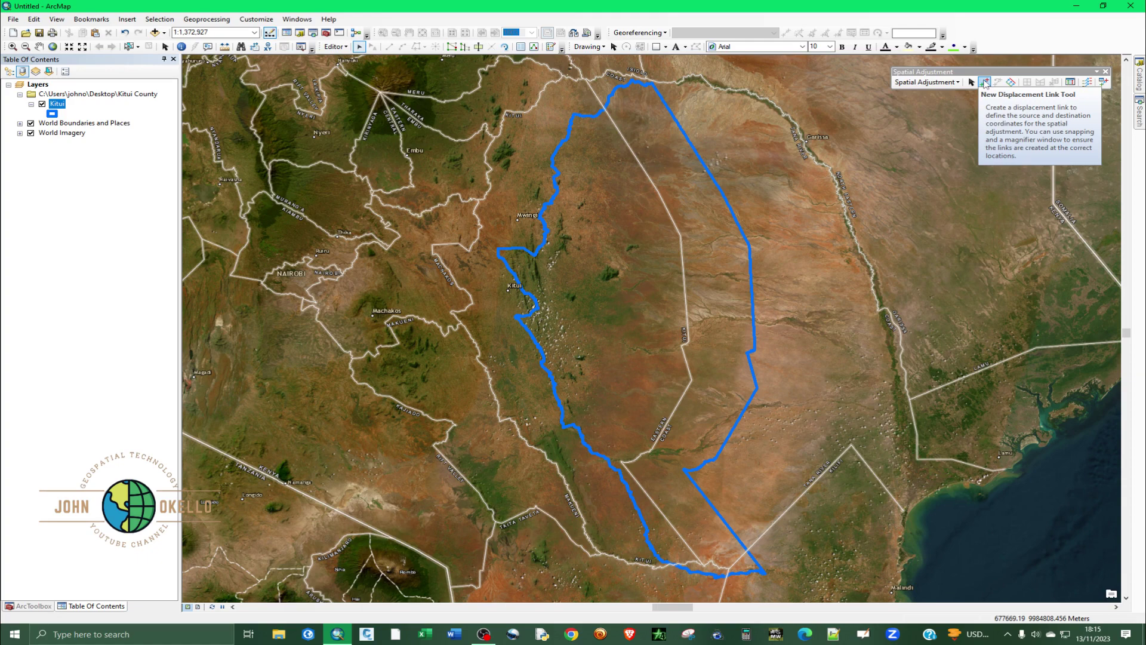
left_click(984, 83)
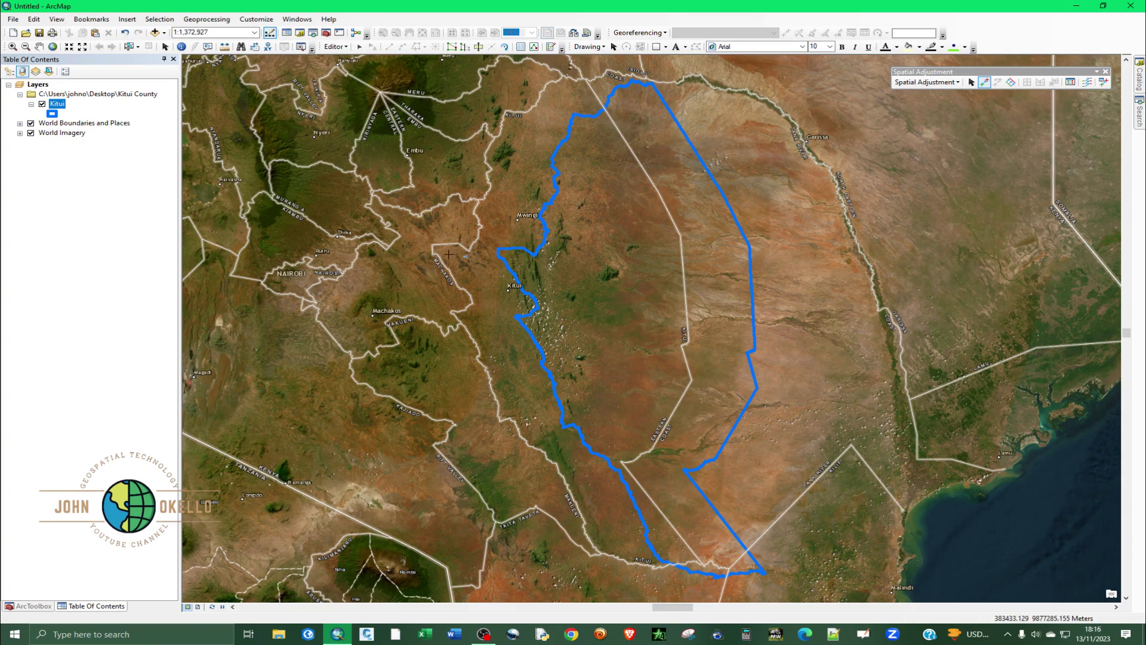
left_click(434, 245)
left_click(431, 245)
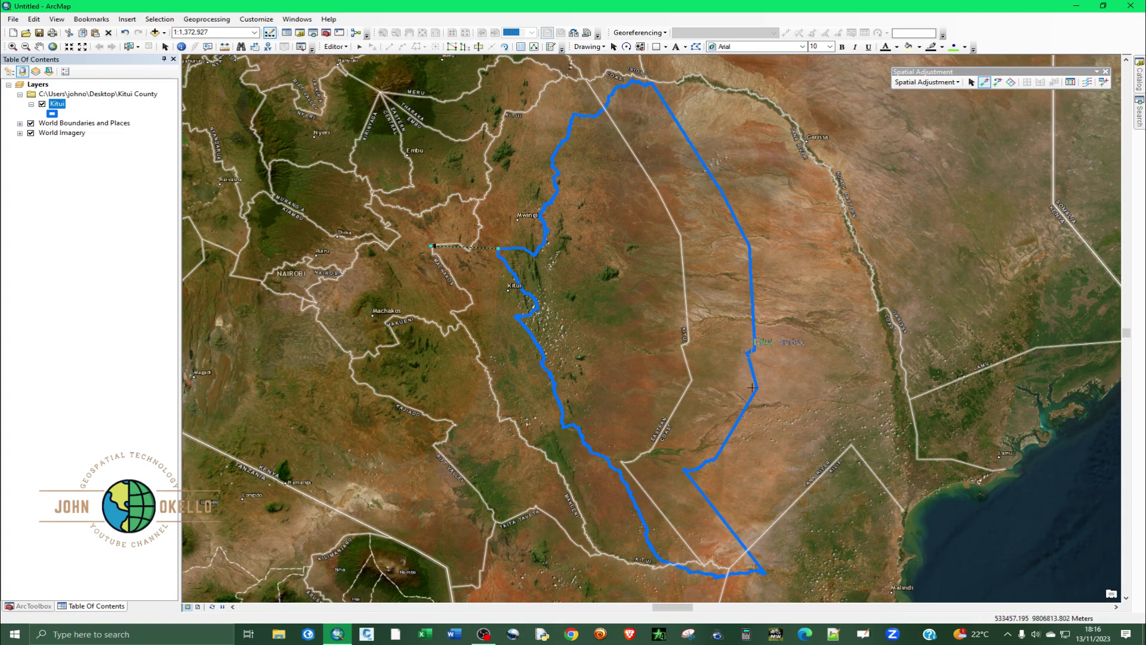
left_click(691, 380)
left_click(757, 388)
left_click(702, 562)
left_click(765, 573)
right_click(625, 21)
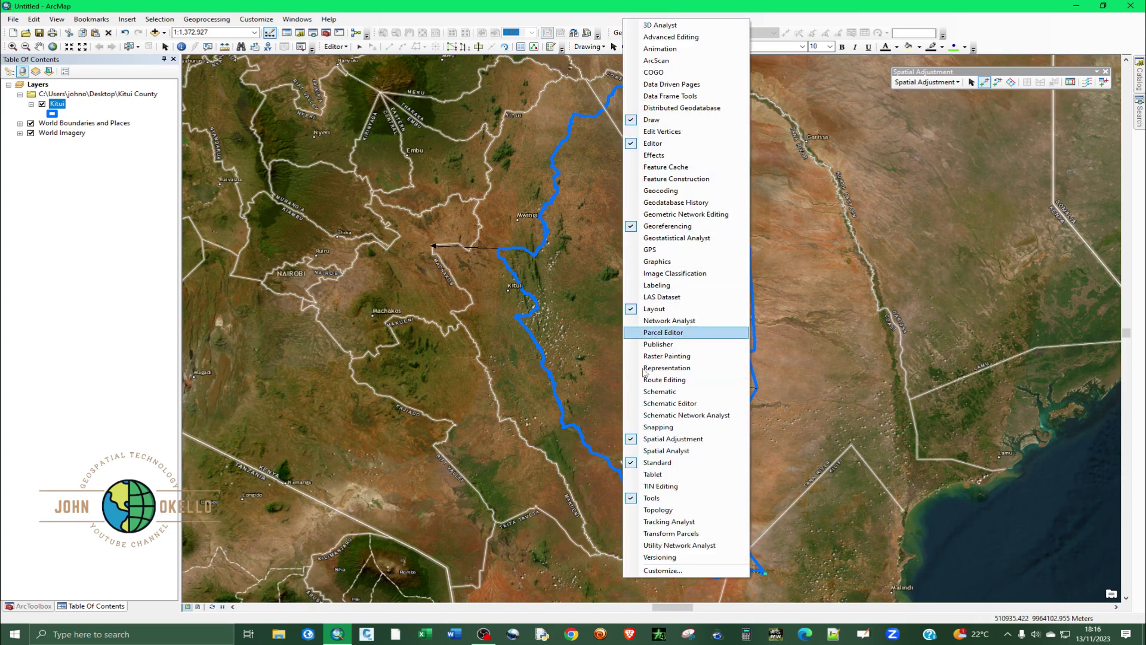
left_click(659, 427)
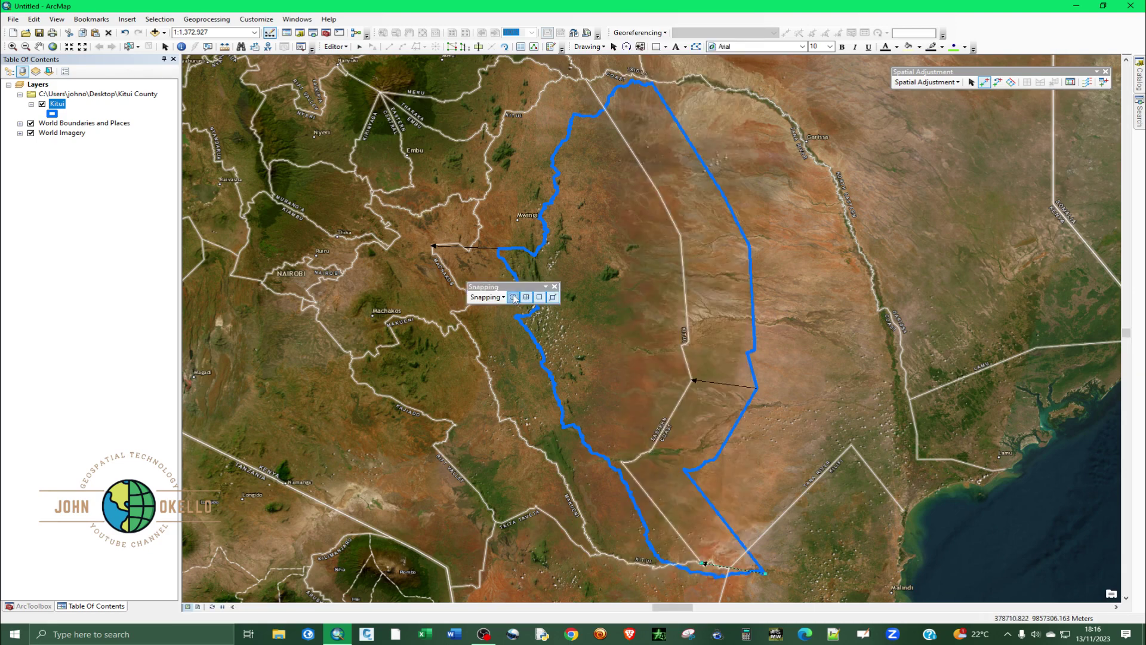
left_click(486, 296)
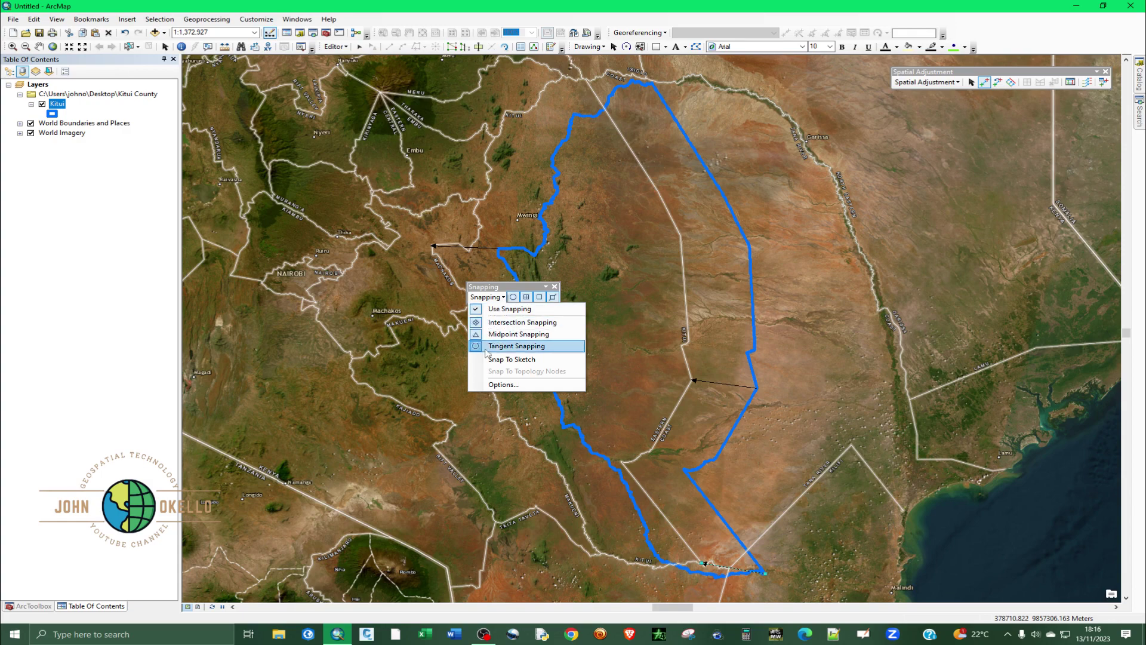
left_click(499, 297)
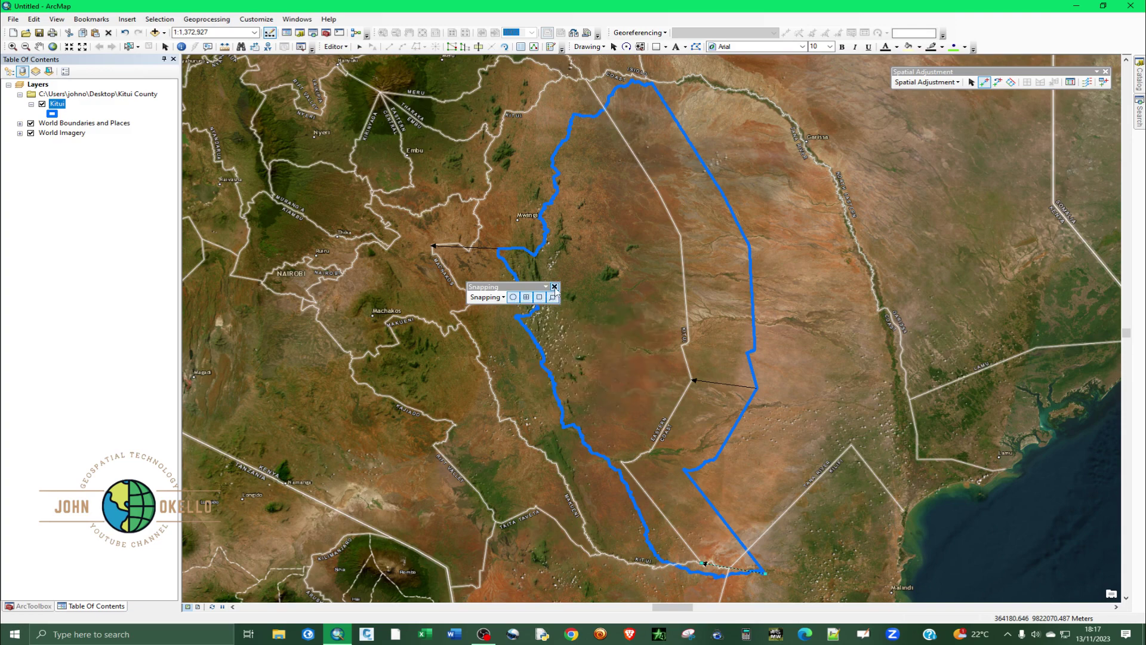
left_click(554, 287)
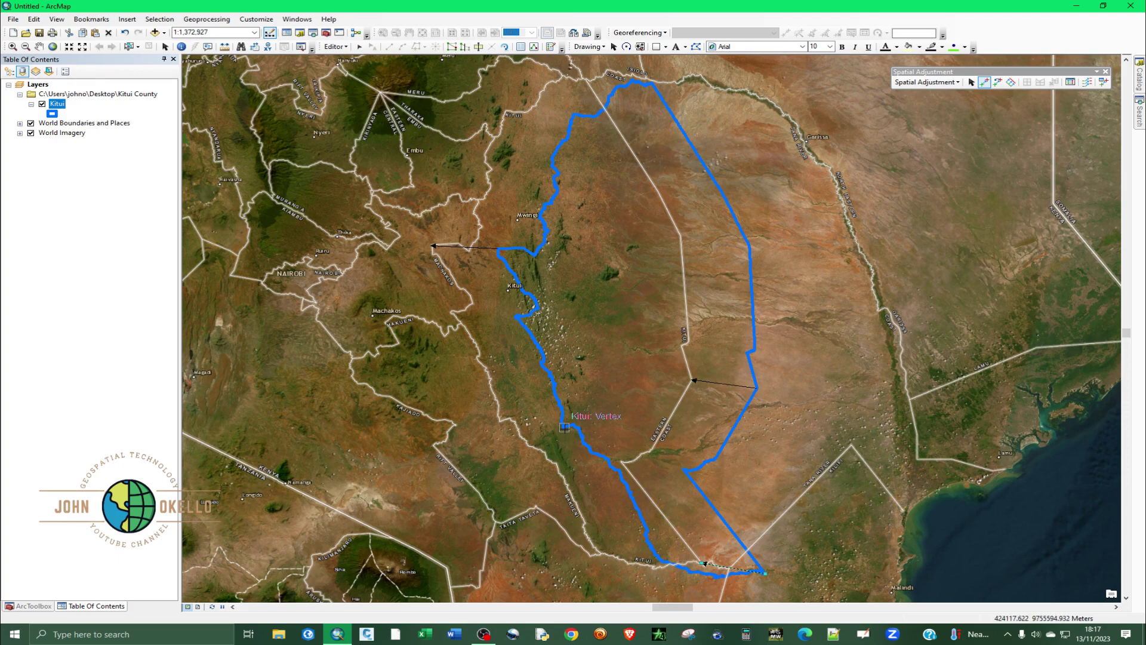
Add links at Kitui's southwest, north, lower-right and east edges onto the basemap boundary.
left_click(501, 422)
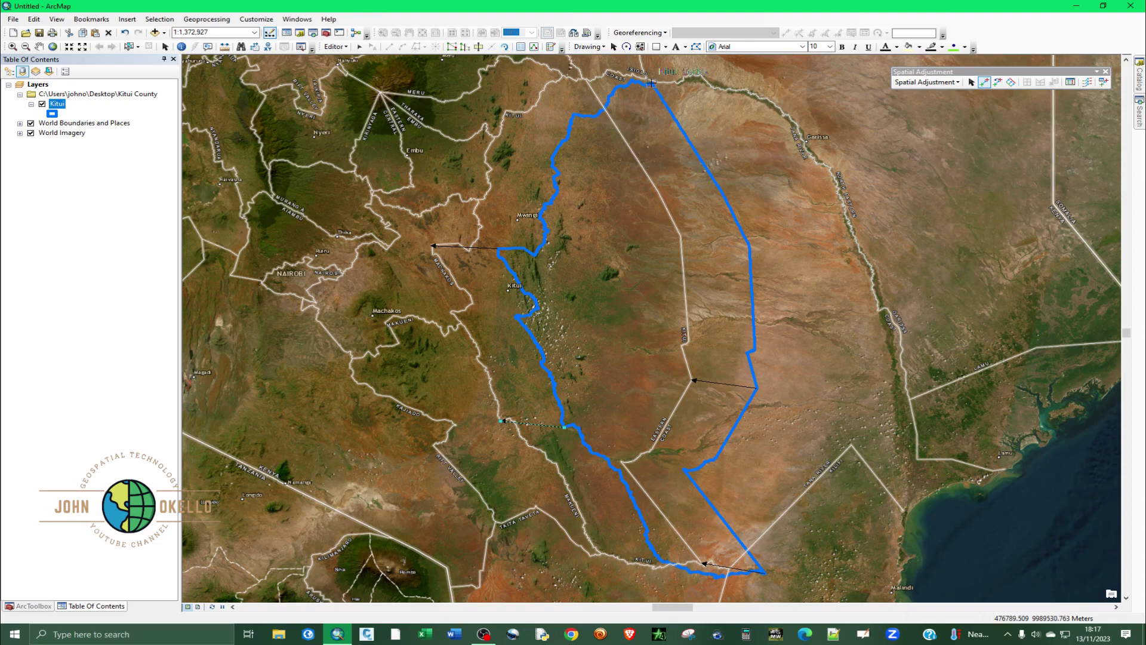
left_click(586, 79)
left_click(641, 466)
left_click(622, 462)
left_click(684, 345)
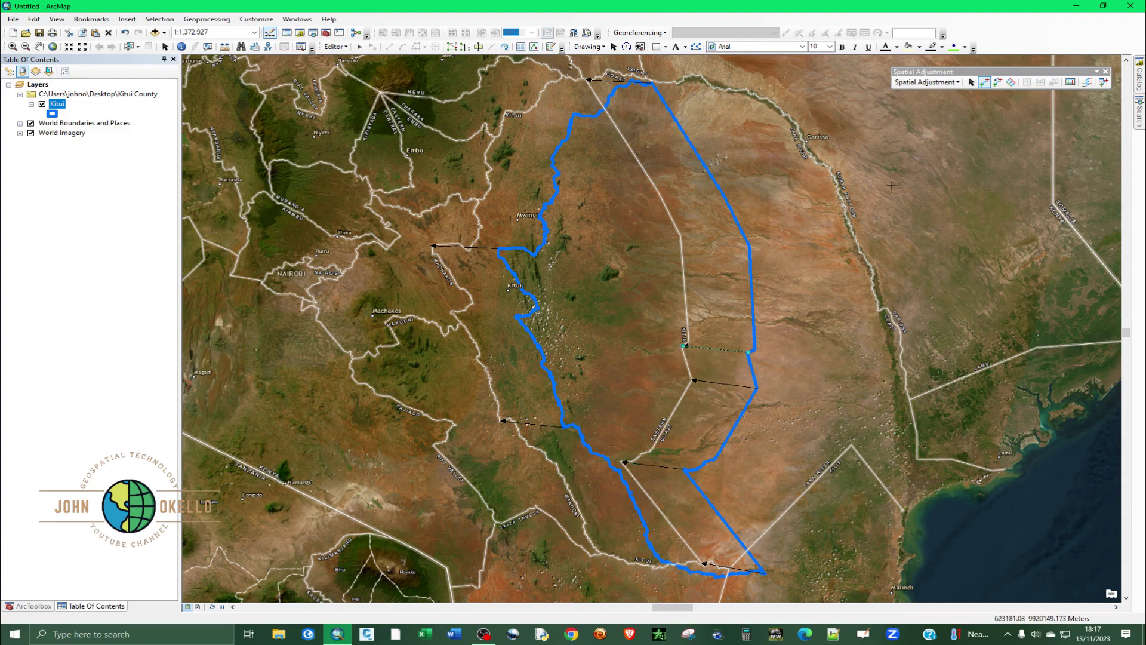
Review the seven displacement links (RMS error 1048.687602), then apply the spatial adjustment to Kitui.
left_click(1070, 83)
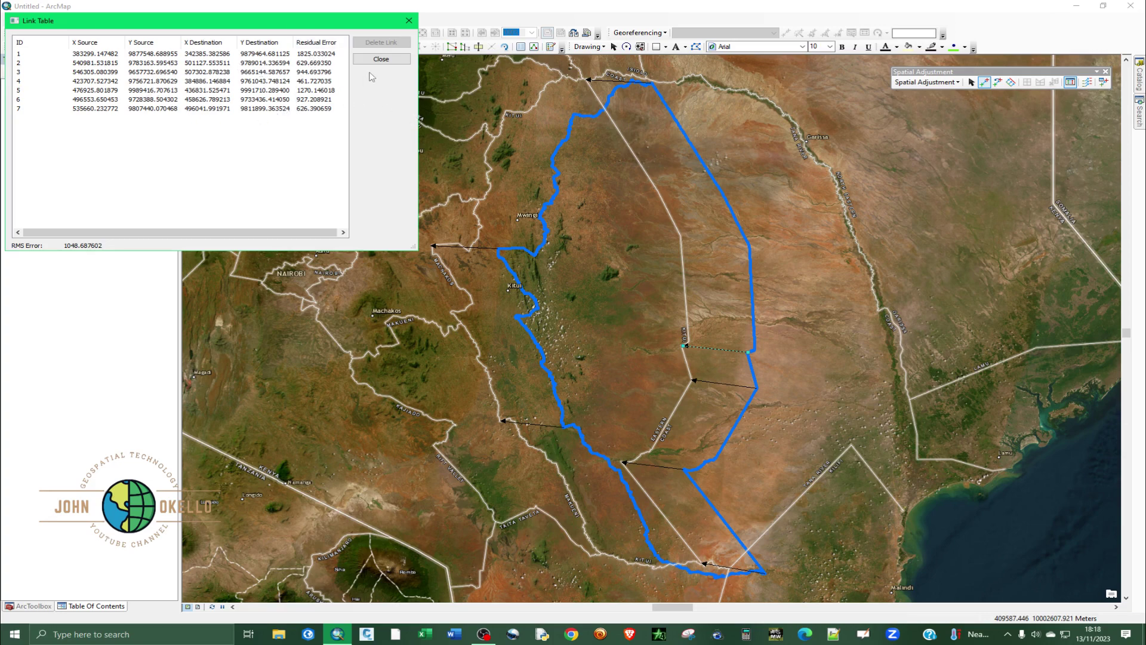
left_click(409, 21)
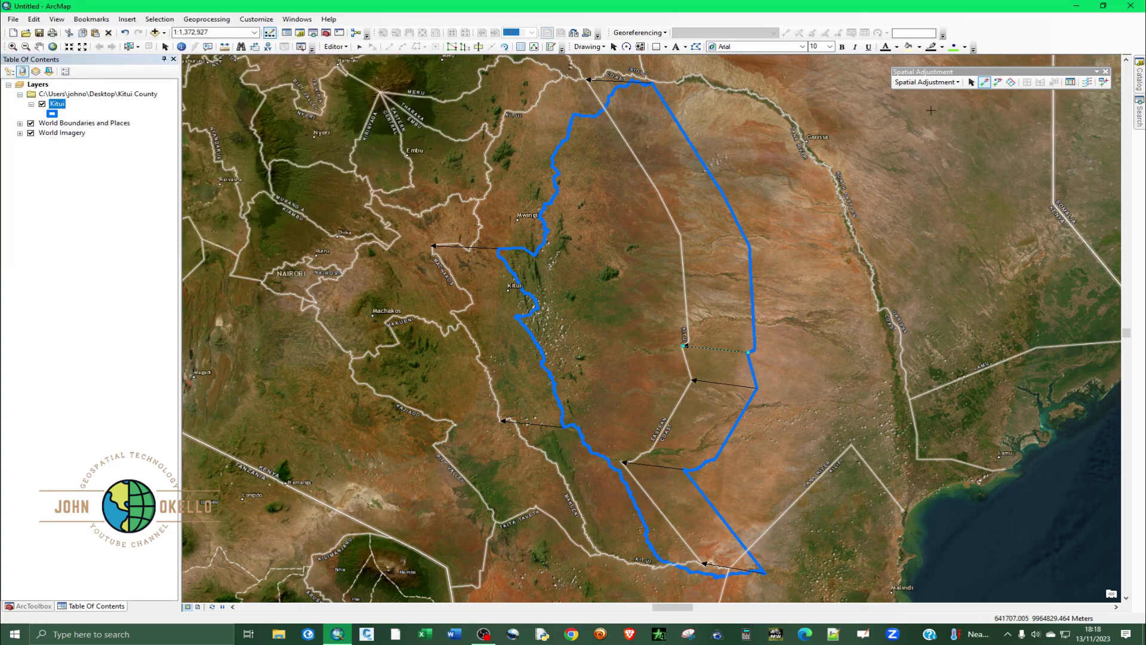
left_click(957, 83)
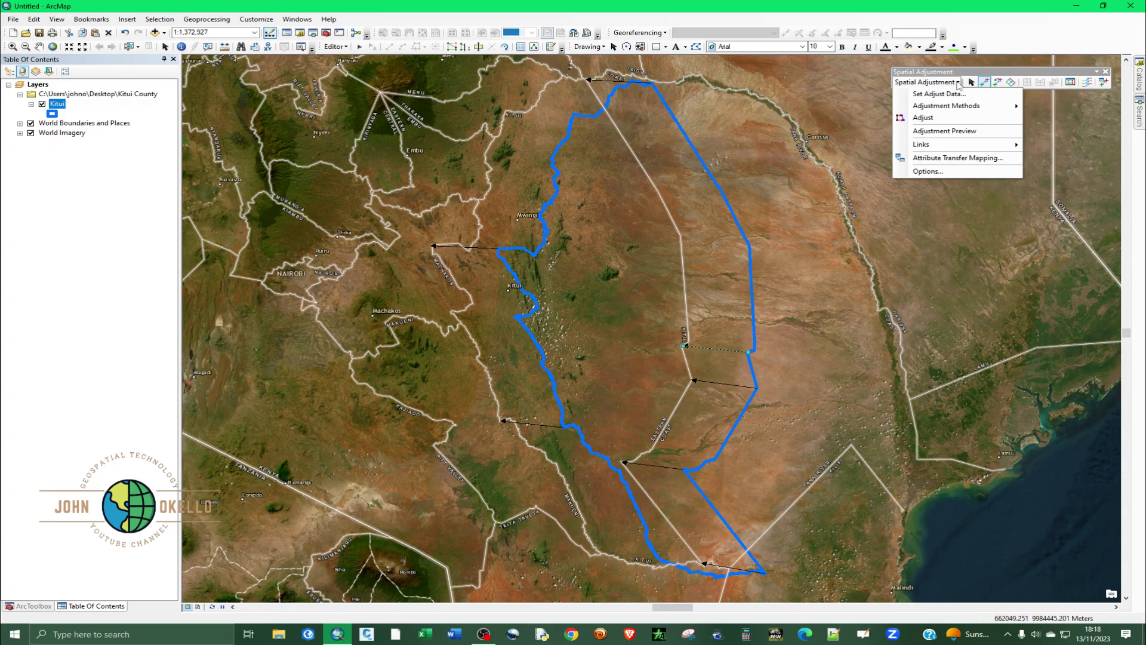
left_click(922, 118)
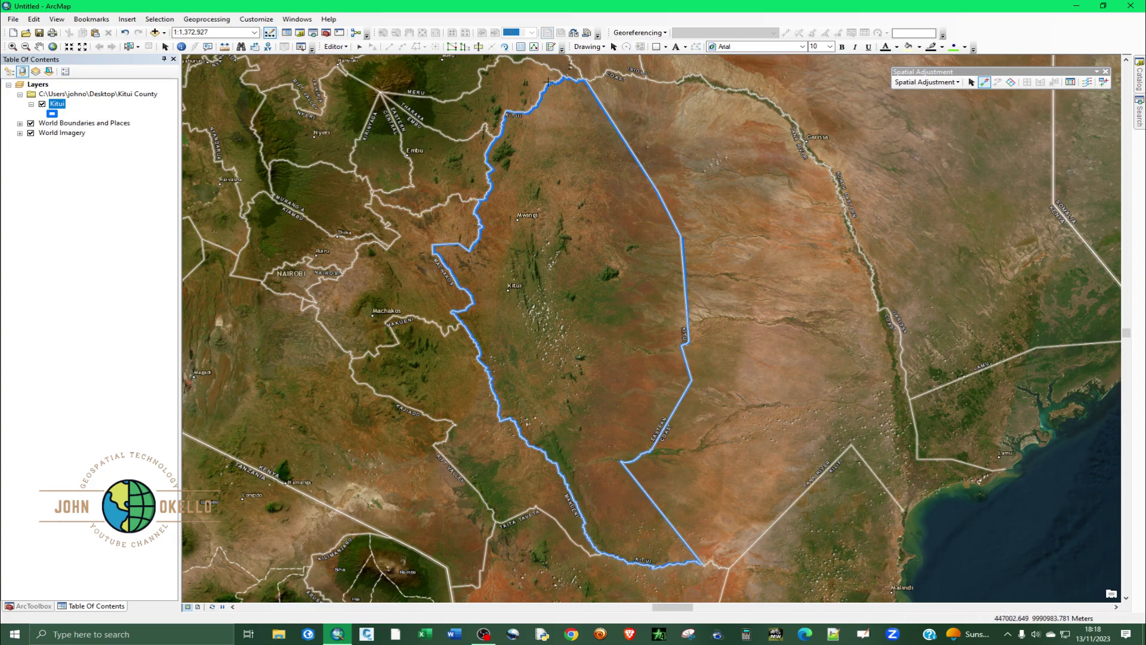
Raise the Kitui symbol's blue outline width by six increments in Symbol Selector.
mouse_move(682, 302)
left_click(52, 113)
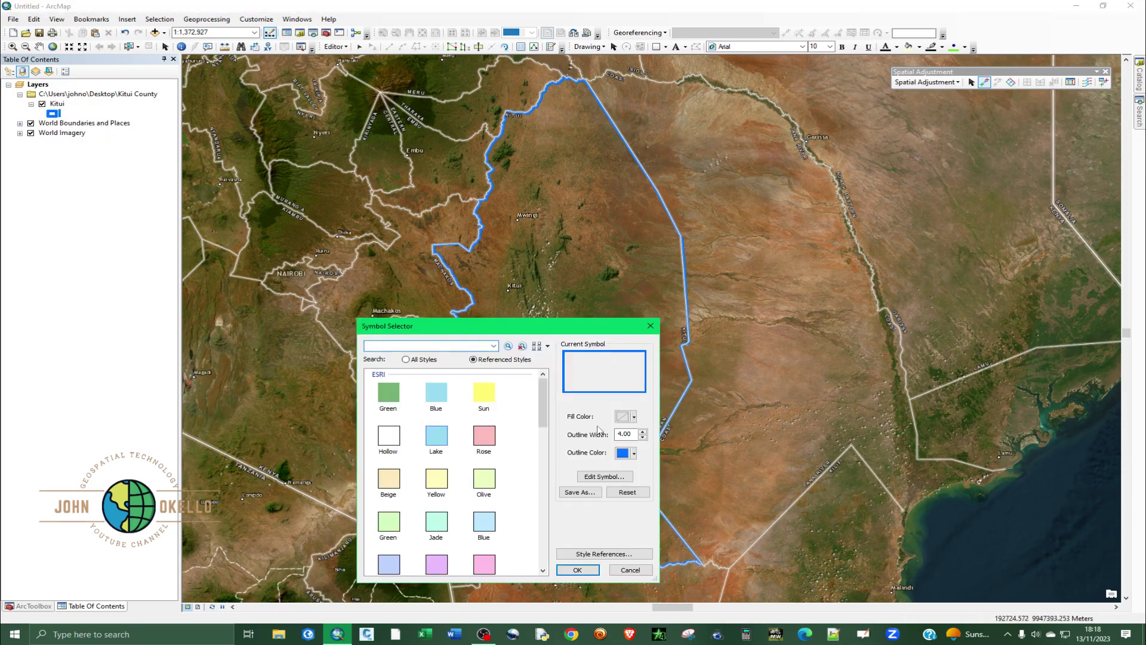
left_click(642, 431)
left_click(642, 431)
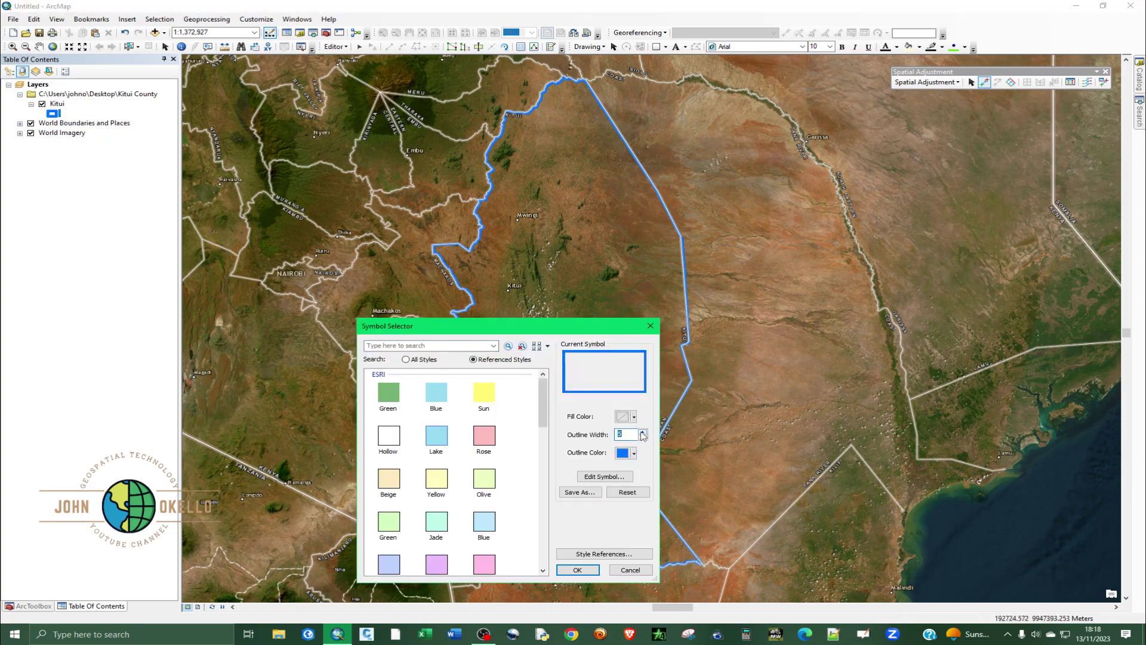
left_click(642, 431)
left_click(641, 431)
left_click(642, 431)
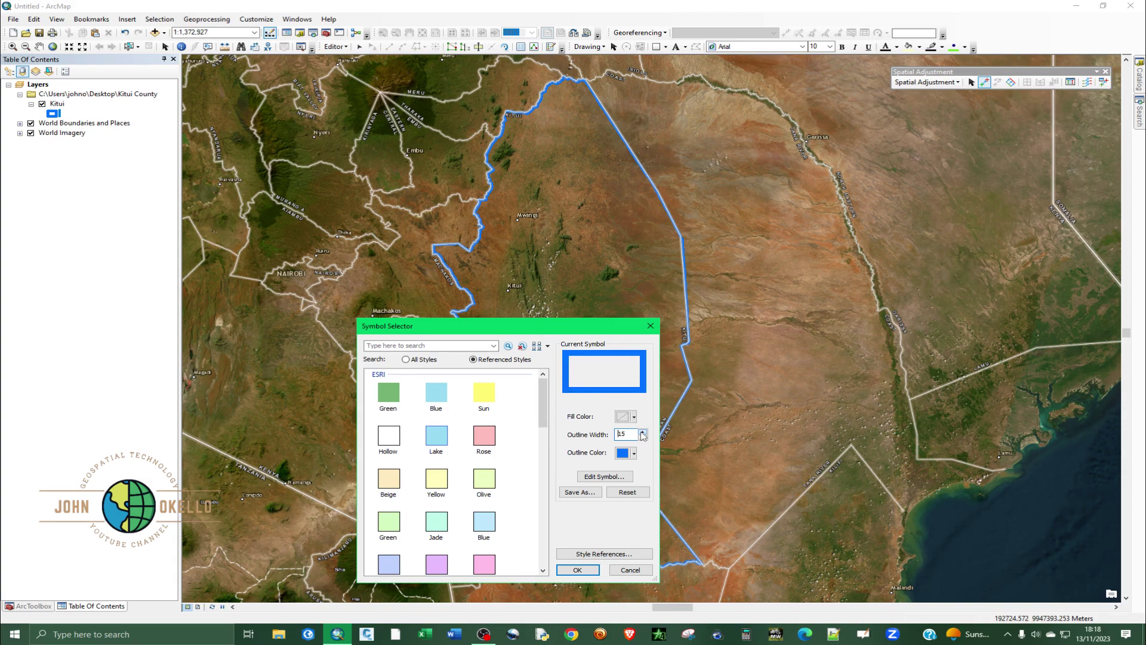
left_click(642, 431)
left_click(577, 569)
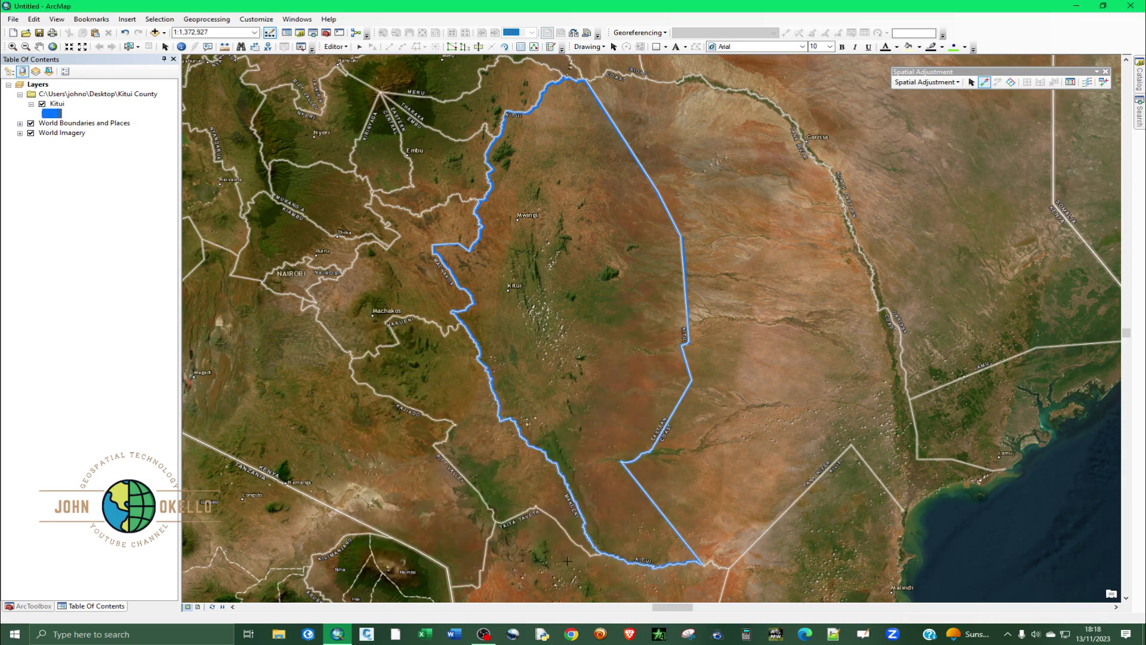